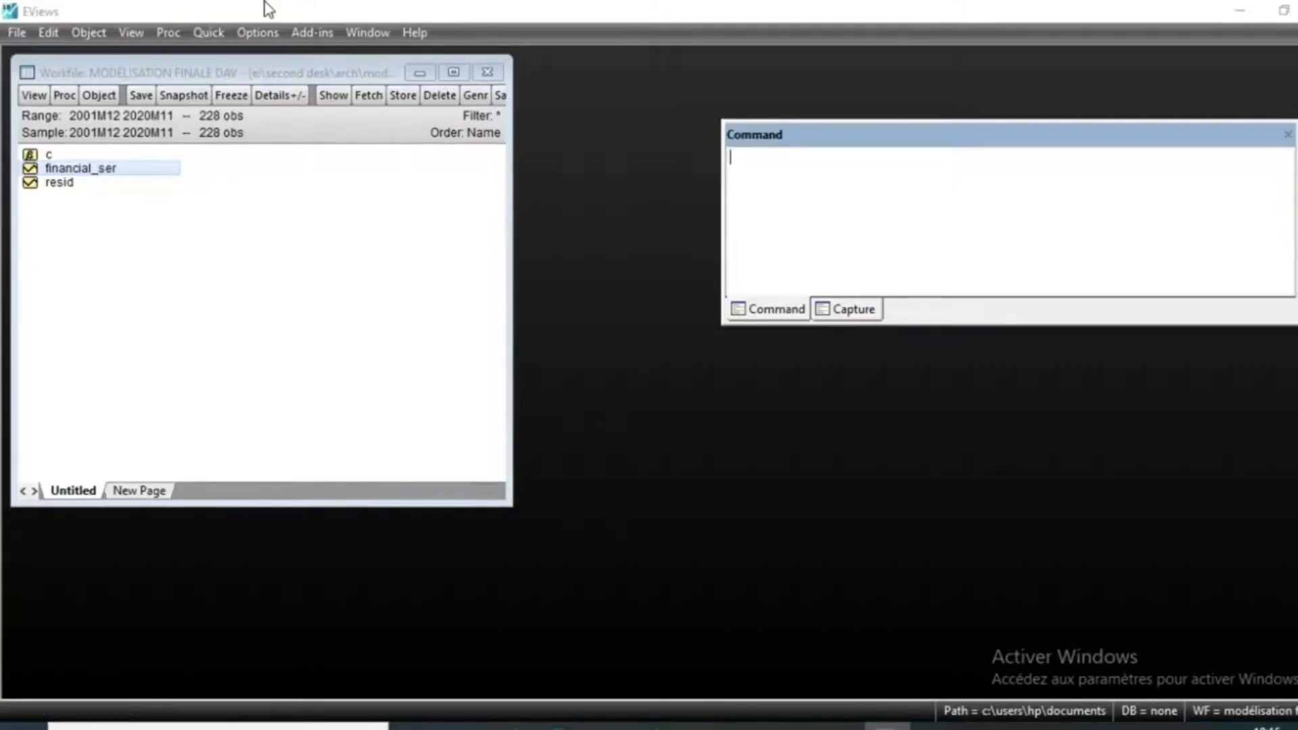
Open the financial_ser series and plot it as a line graph
{"action": "double_click", "coordinate": [73, 169]}
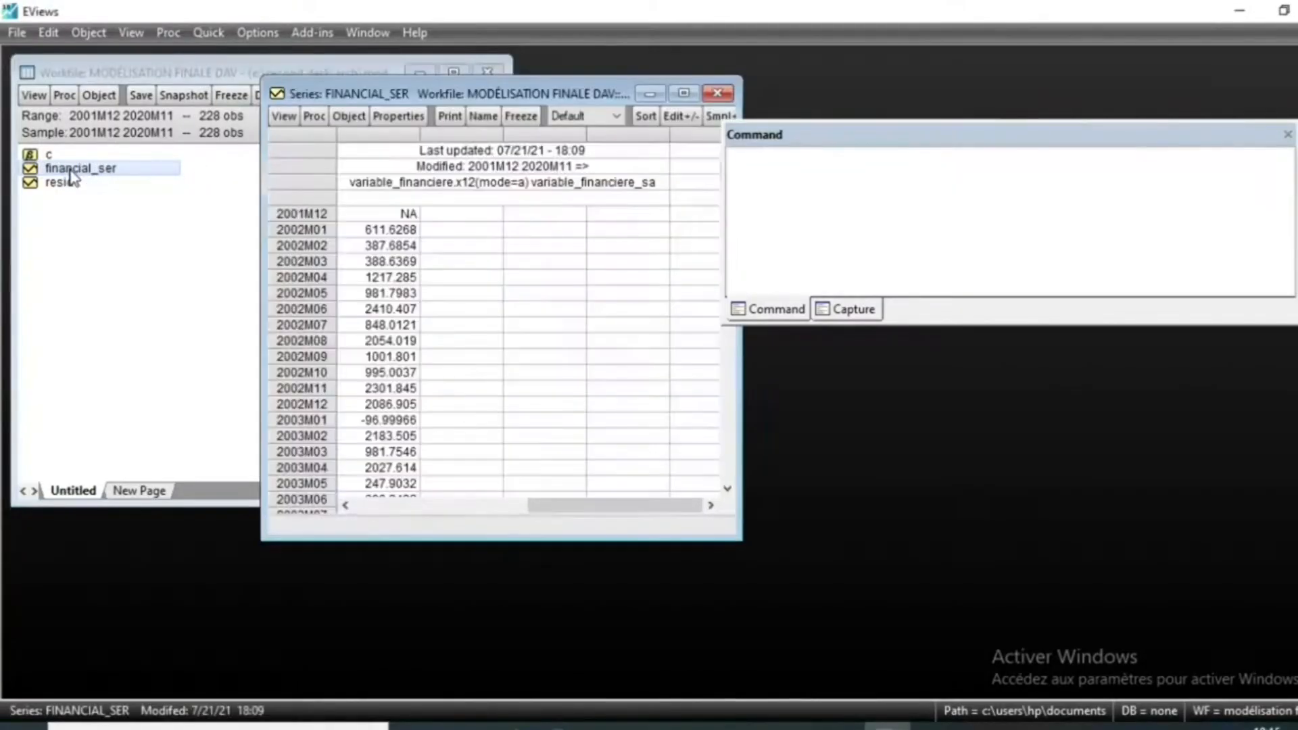
{"action": "left_click", "coordinate": [284, 116]}
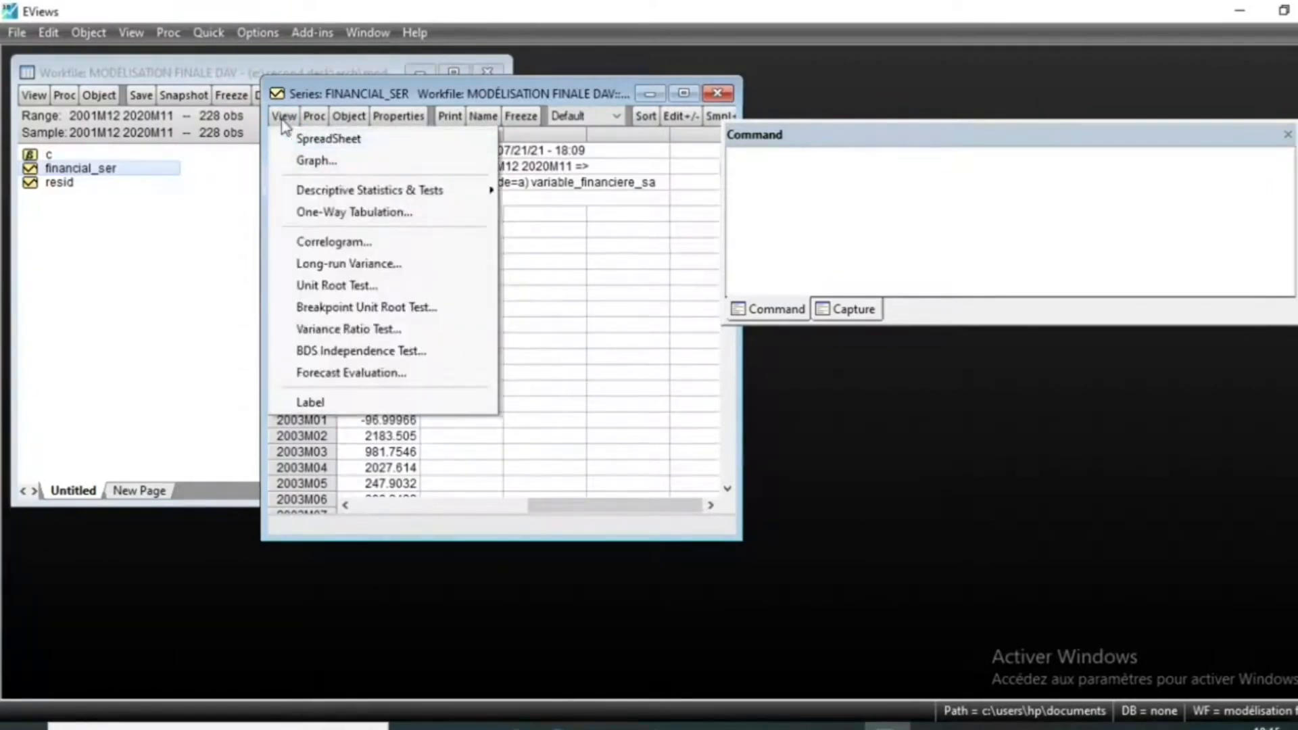
{"action": "left_click", "coordinate": [328, 163]}
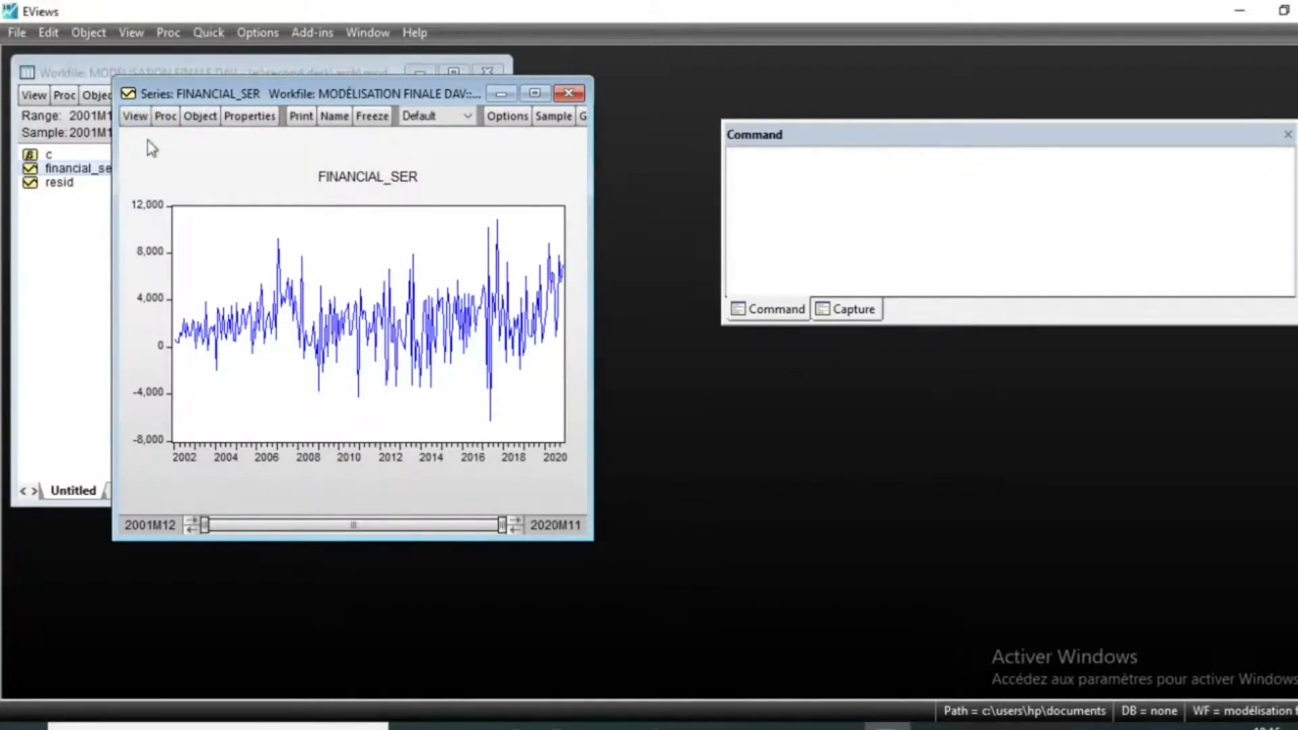
Run an Augmented Dickey-Fuller unit root test on financial_ser at level with an intercept, and check the test statistic's probability
{"action": "left_click", "coordinate": [135, 117]}
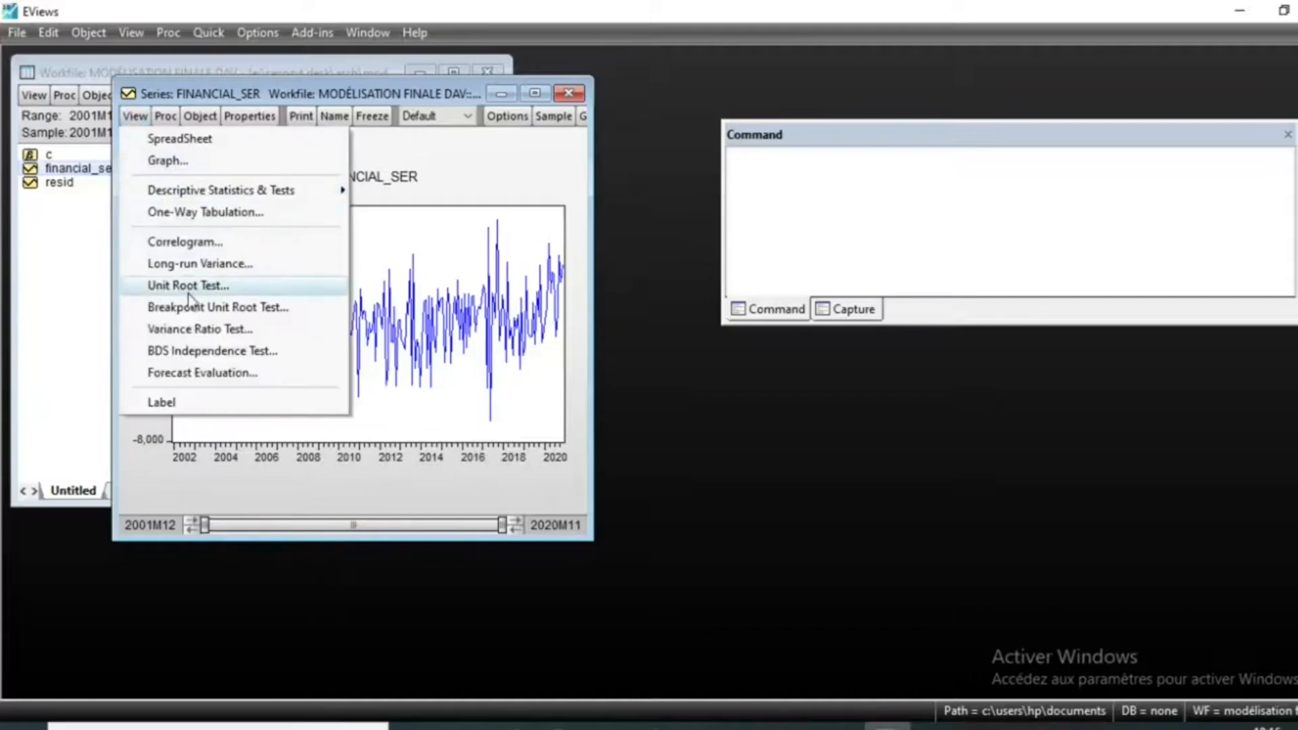
{"action": "left_click", "coordinate": [215, 288]}
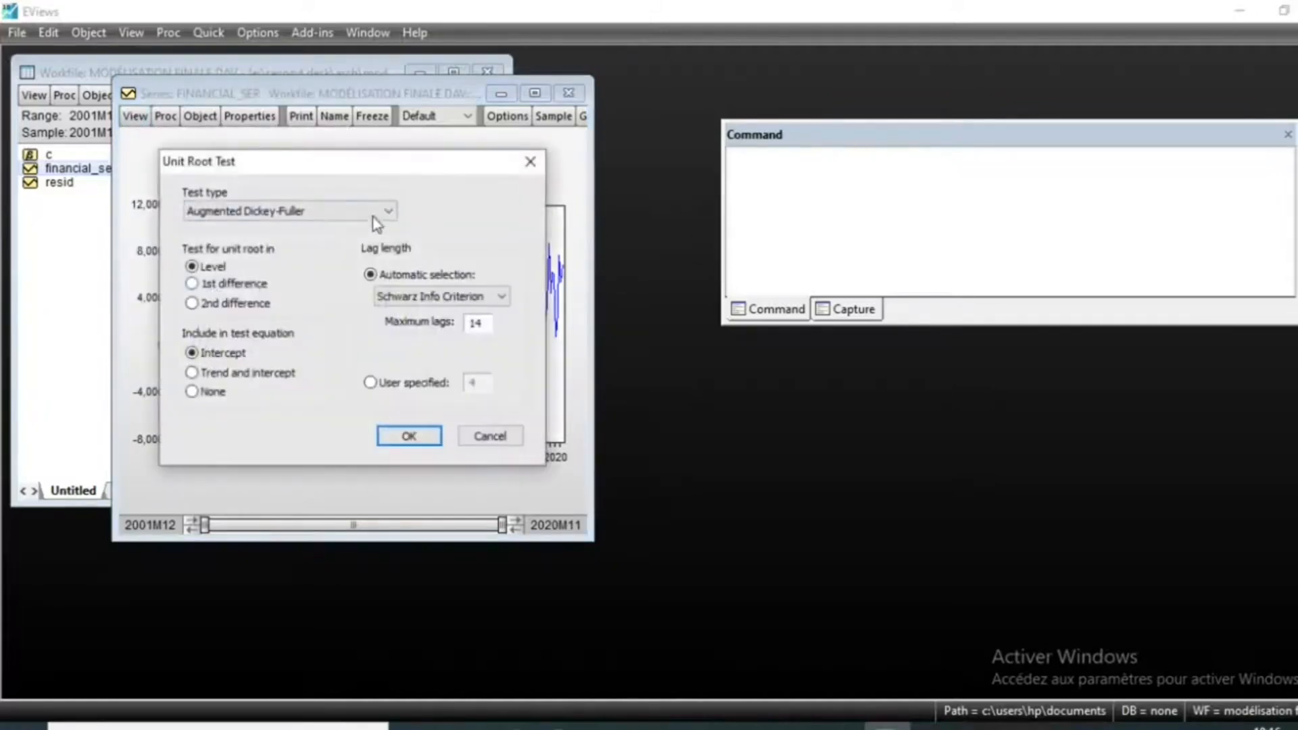
{"action": "left_click", "coordinate": [319, 215]}
{"action": "left_click", "coordinate": [217, 230]}
{"action": "left_click", "coordinate": [407, 436]}
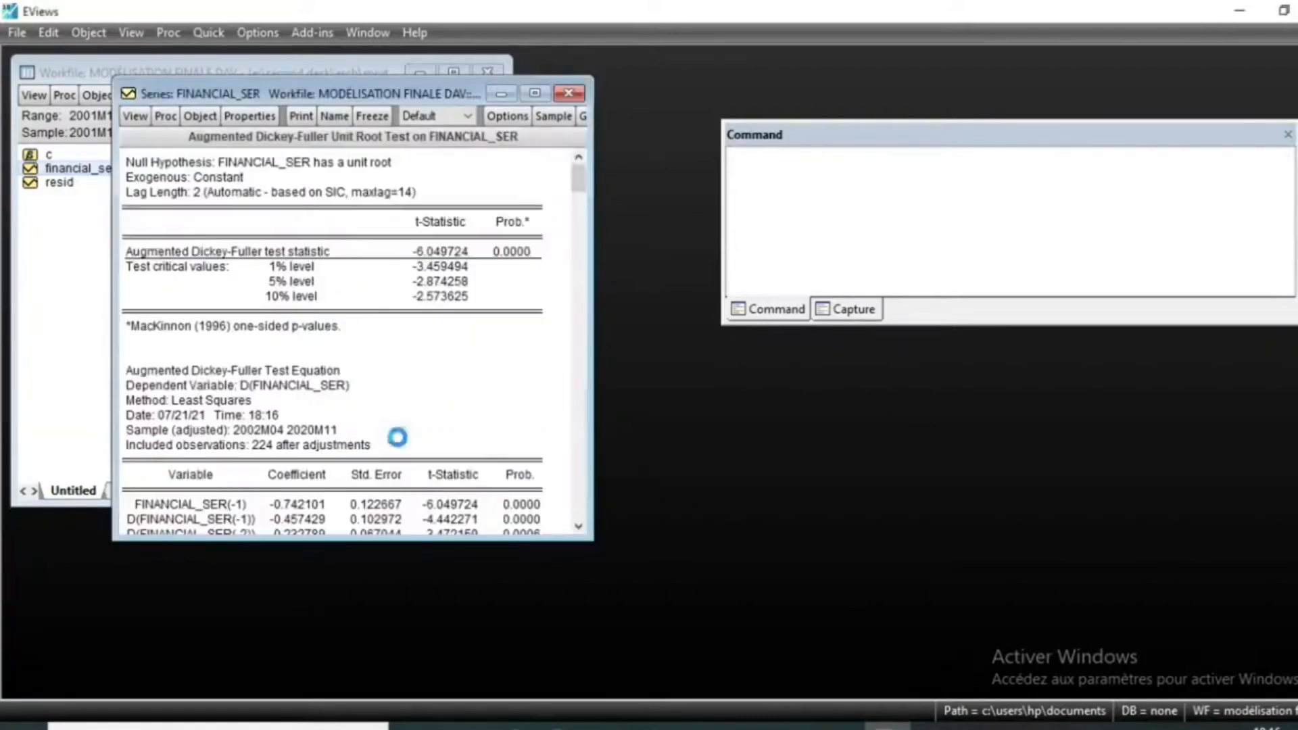
{"action": "left_click", "coordinate": [524, 255]}
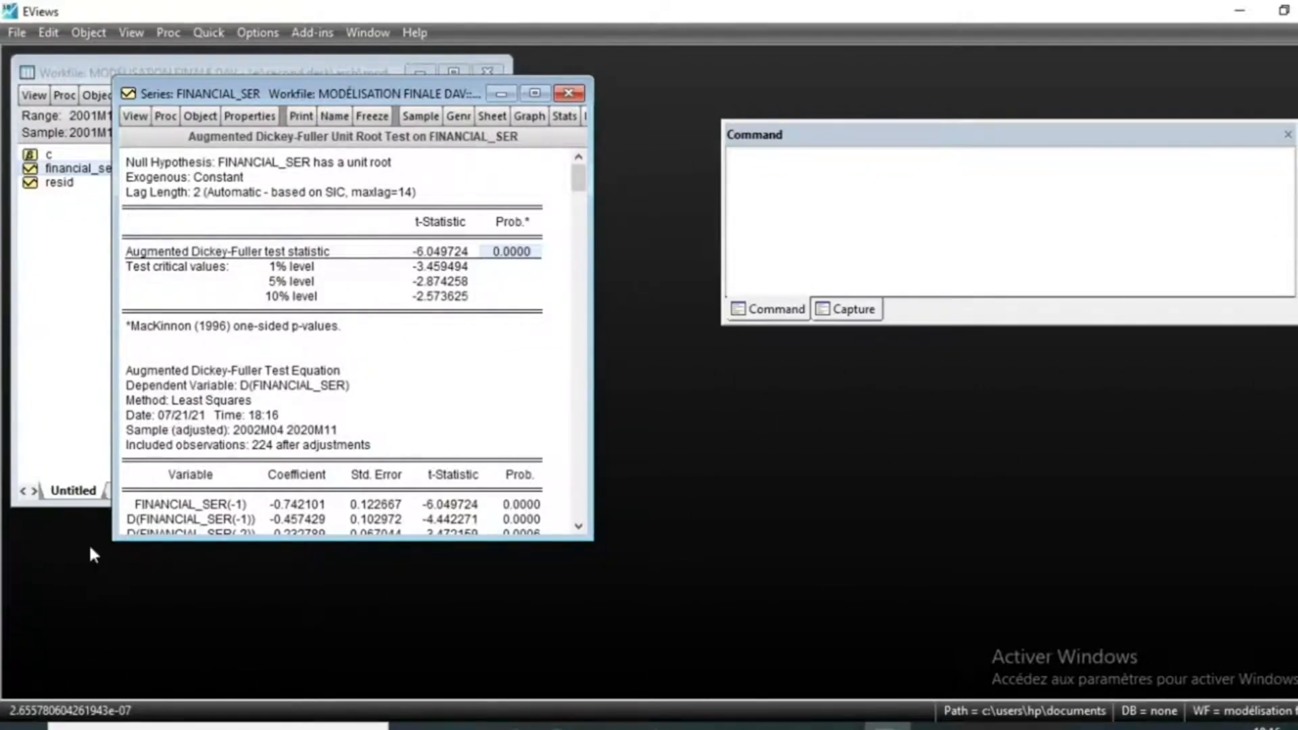
Display the correlogram of financial_ser at level with 36 lags
{"action": "left_click", "coordinate": [135, 116]}
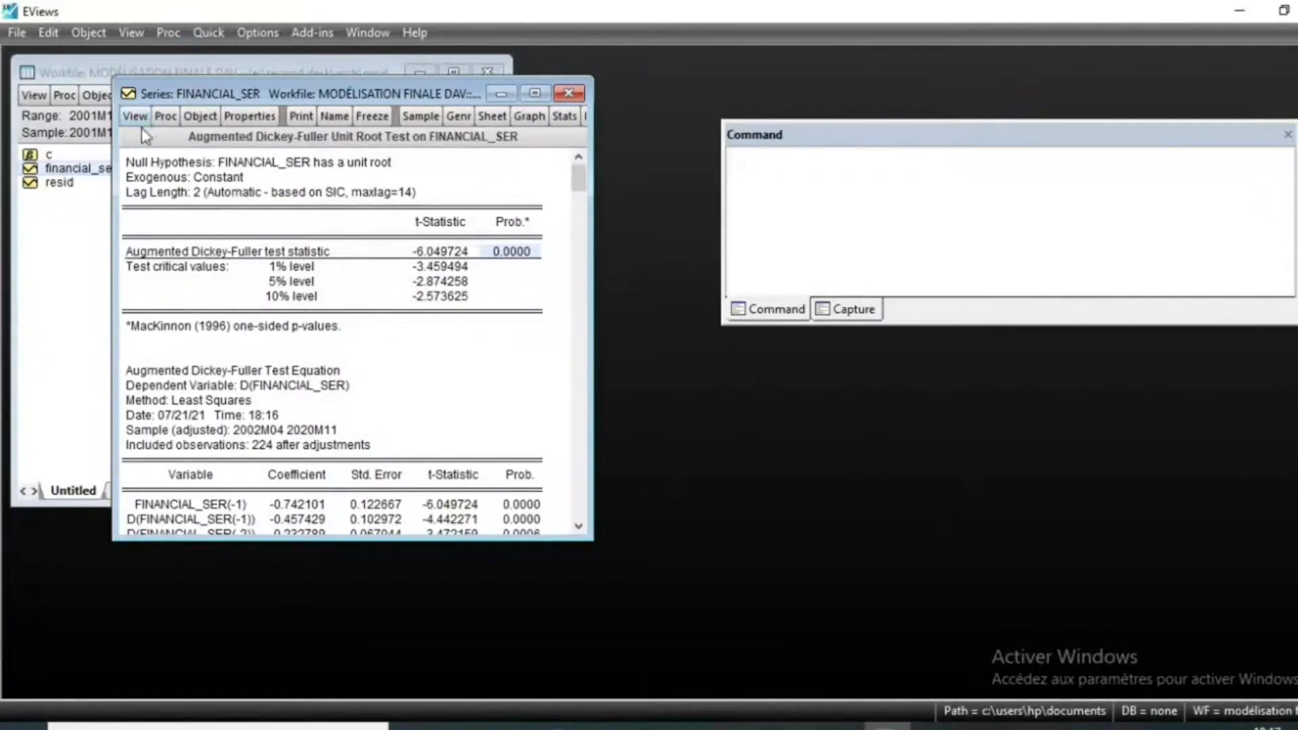
{"action": "left_click", "coordinate": [135, 116]}
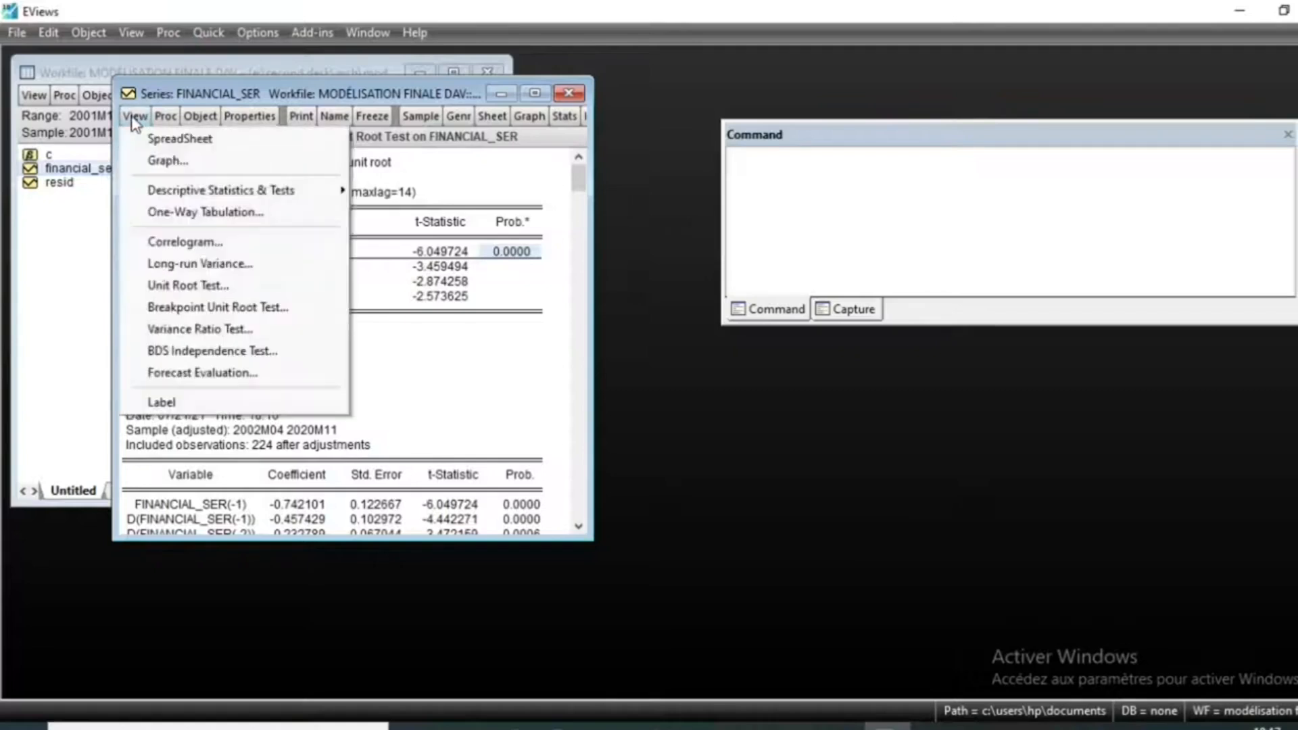
{"action": "left_click", "coordinate": [207, 242]}
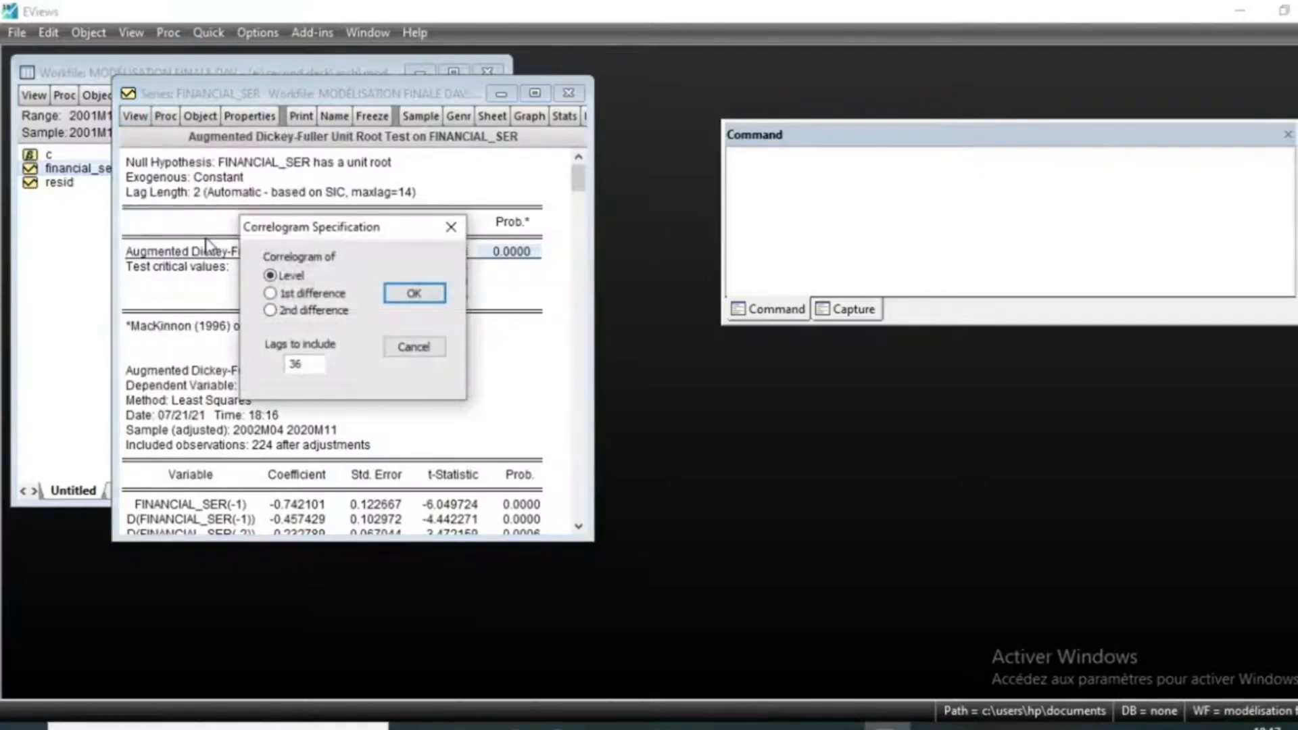
{"action": "left_click", "coordinate": [417, 292]}
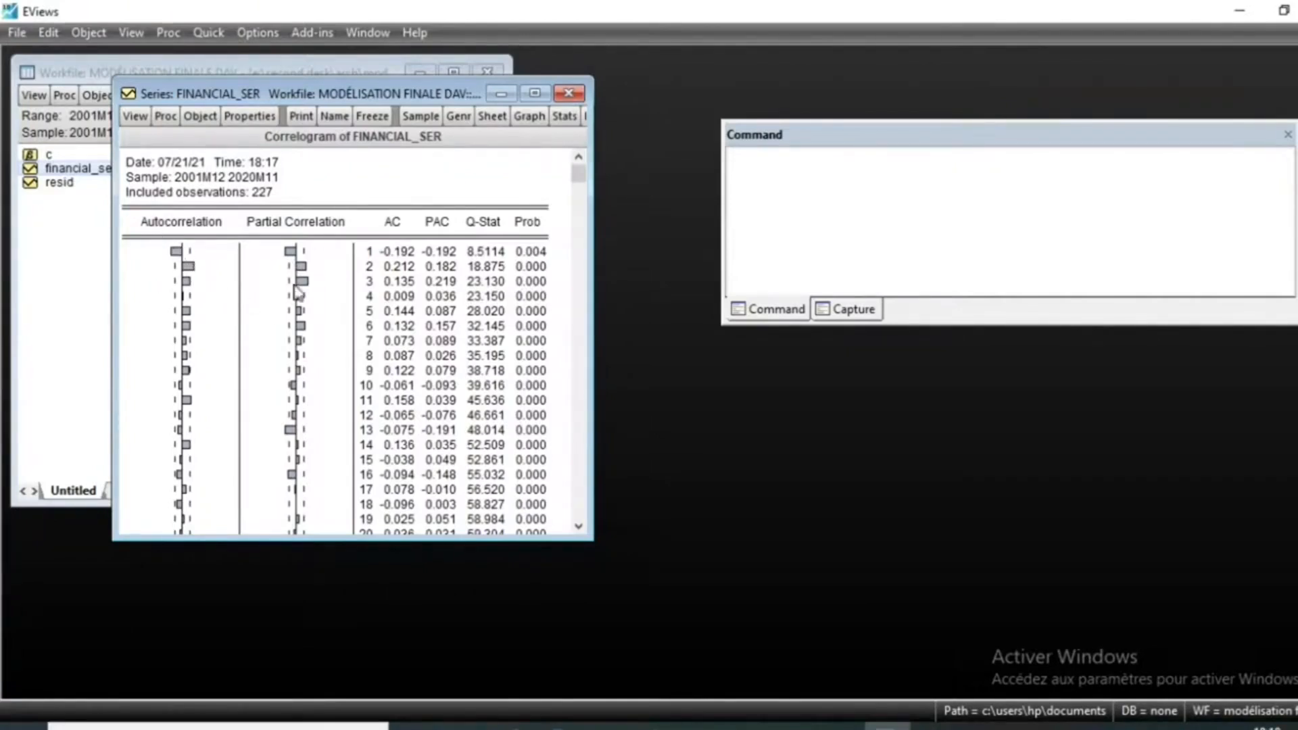
Estimate a least squares equation for financial_ser with c, AR(1), AR(2), AR(3), MA(1) and MA(2), and reposition its output window
{"action": "left_click", "coordinate": [207, 34]}
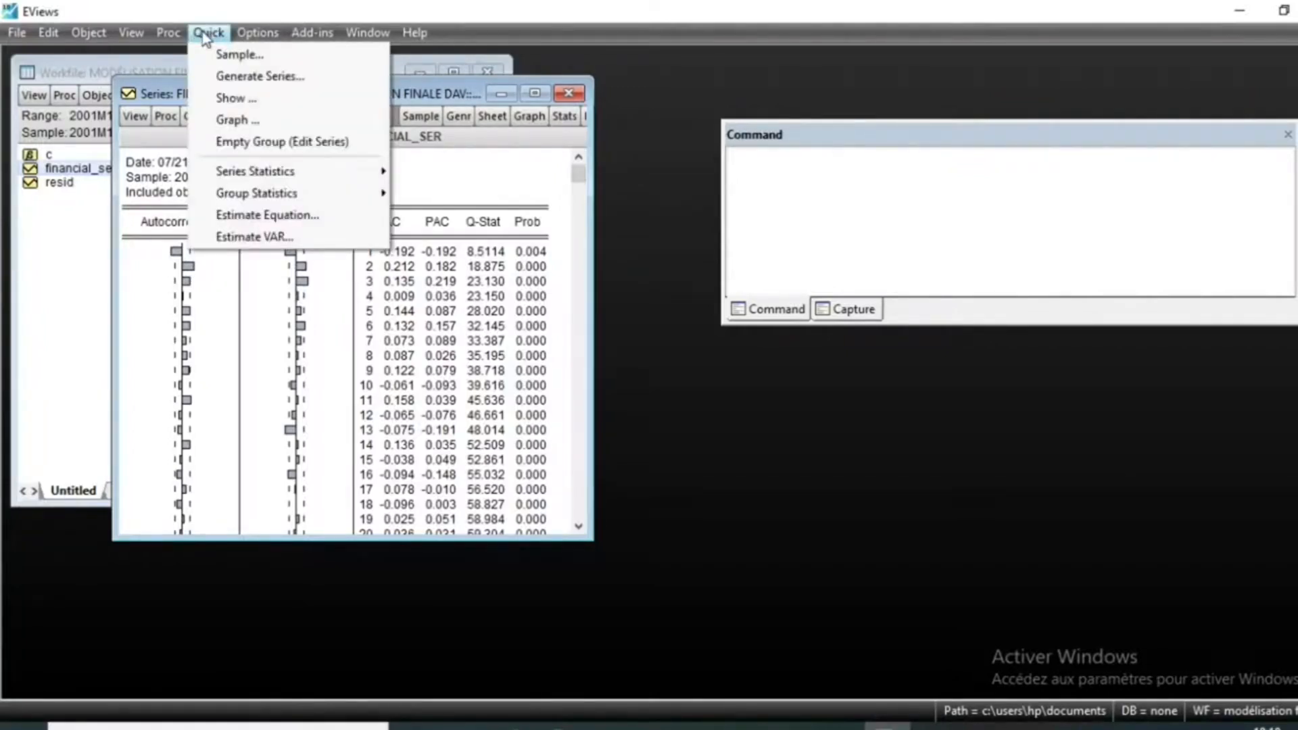
{"action": "left_click", "coordinate": [267, 215]}
{"action": "type", "text": "fin"}
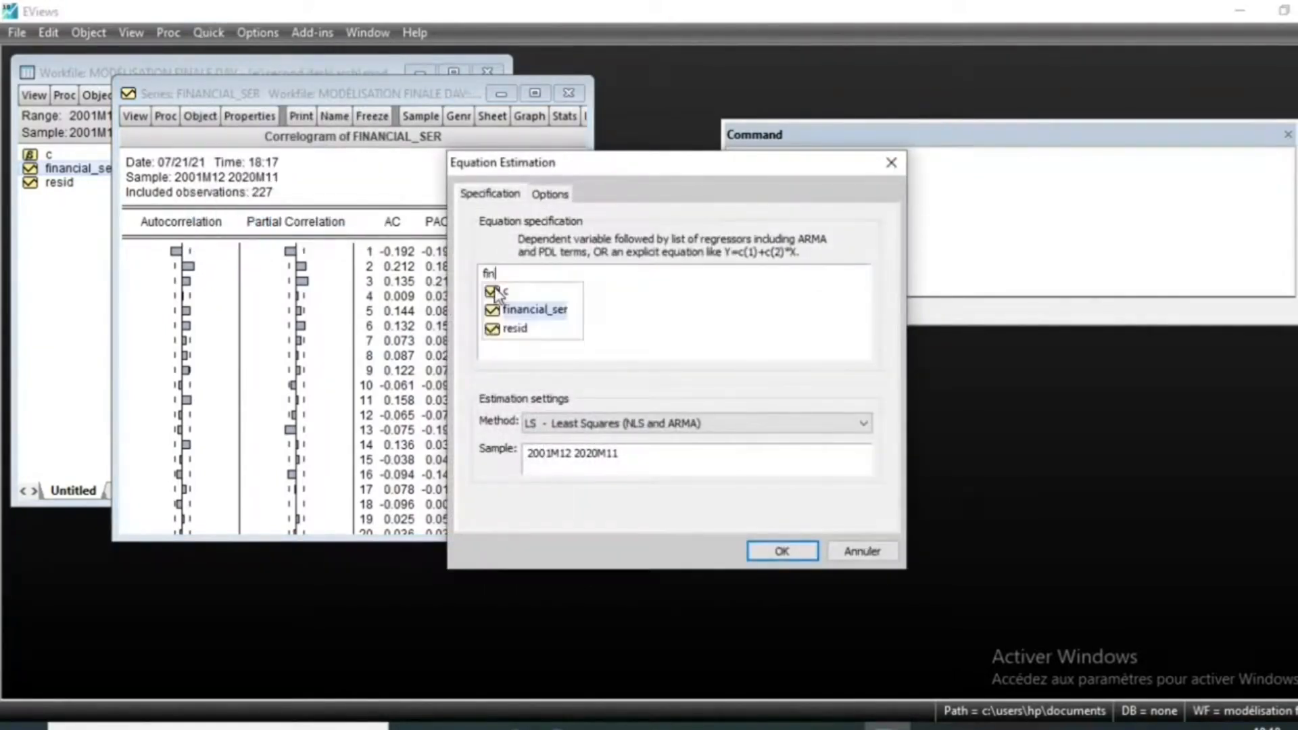
{"action": "type", "text": "ancial_ser c"}
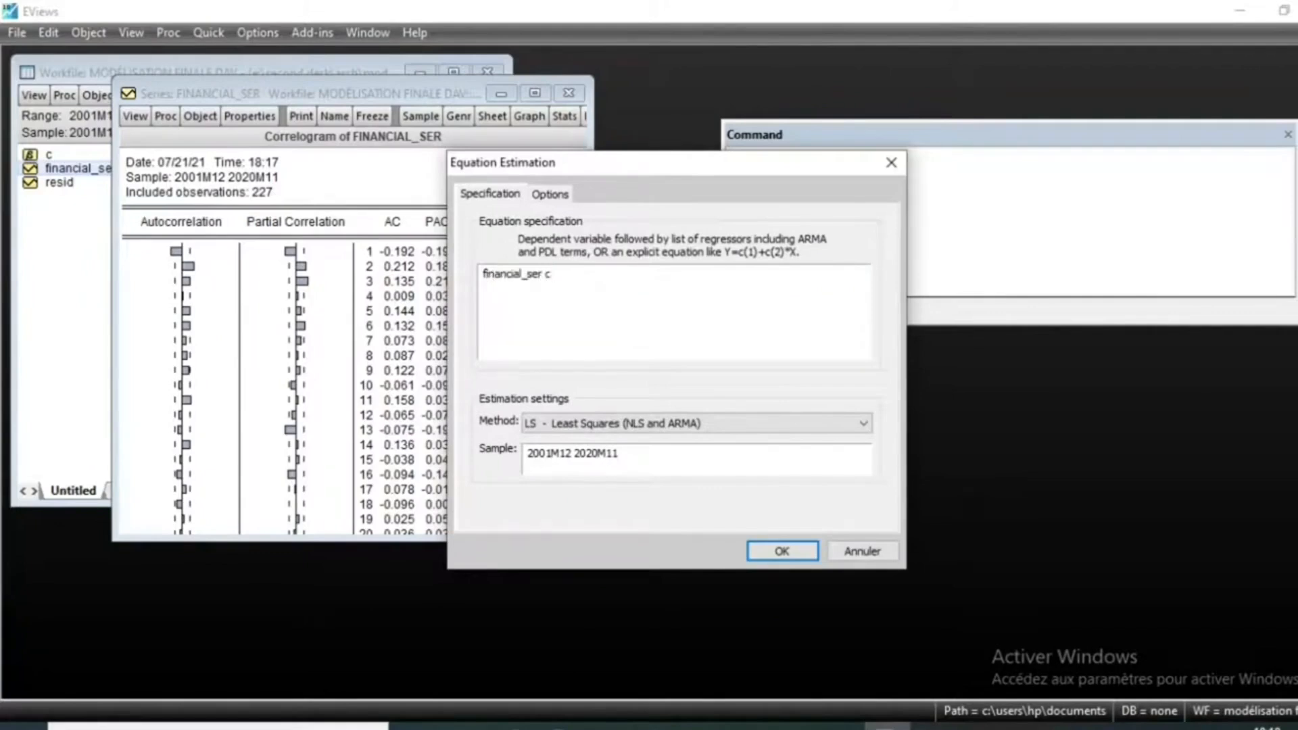
{"action": "type", "text": " AR(1) AR(2) AR("}
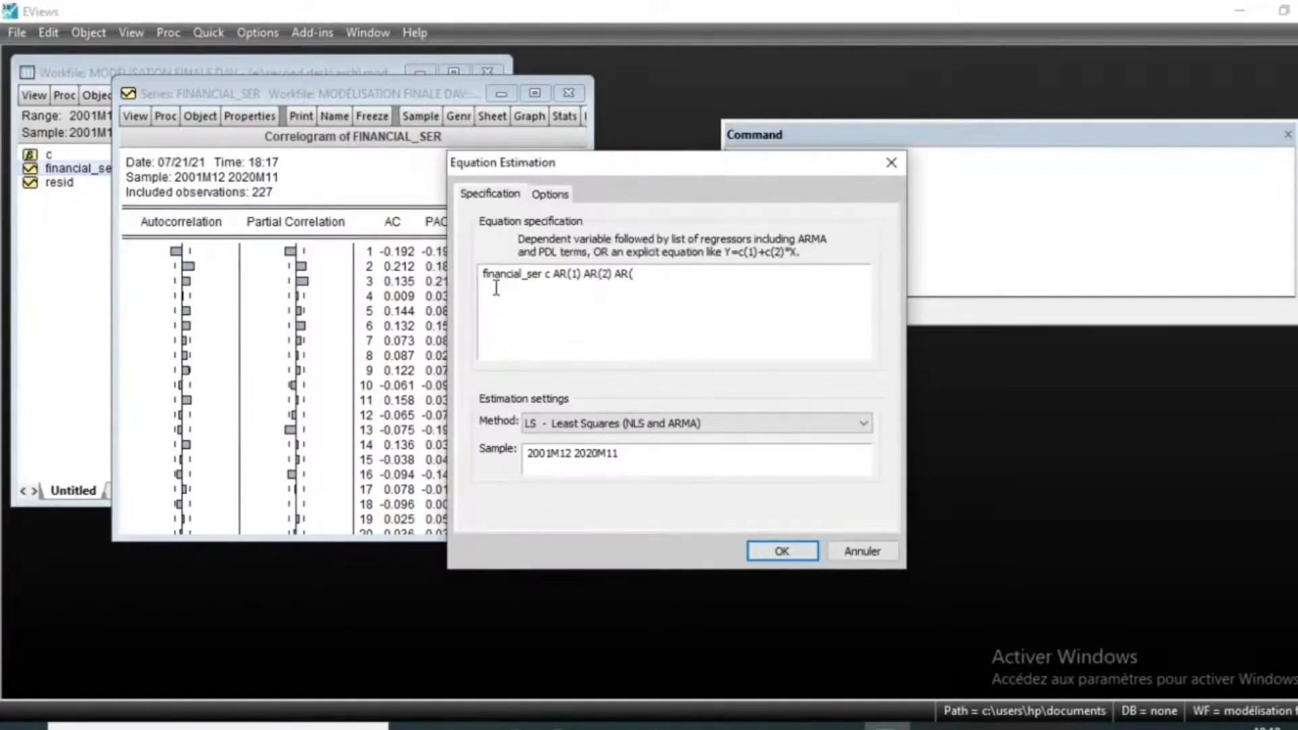
{"action": "type", "text": "3) MA(1) MA5"}
{"action": "key", "text": "BackSpace"}
{"action": "type", "text": "(2"}
{"action": "key", "text": "Return"}
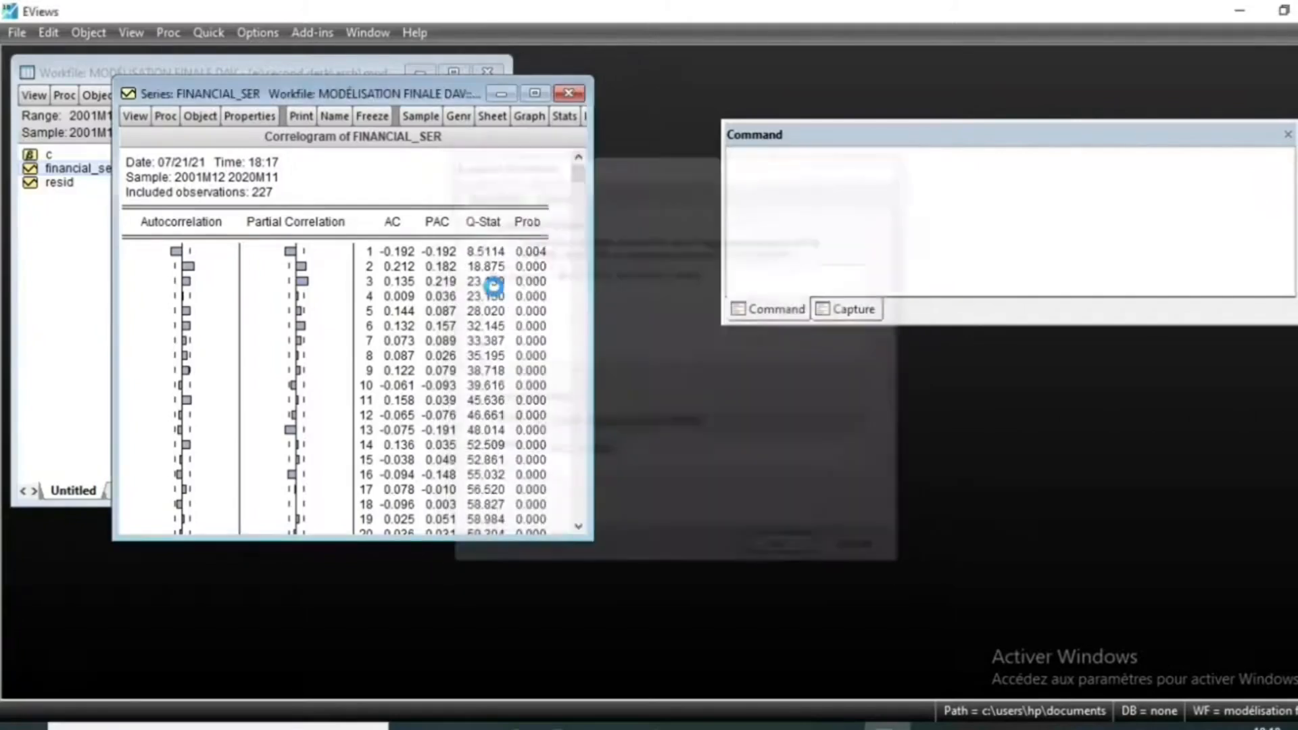
{"action": "left_click_drag", "start_coordinate": [421, 123], "coordinate": [261, 156]}
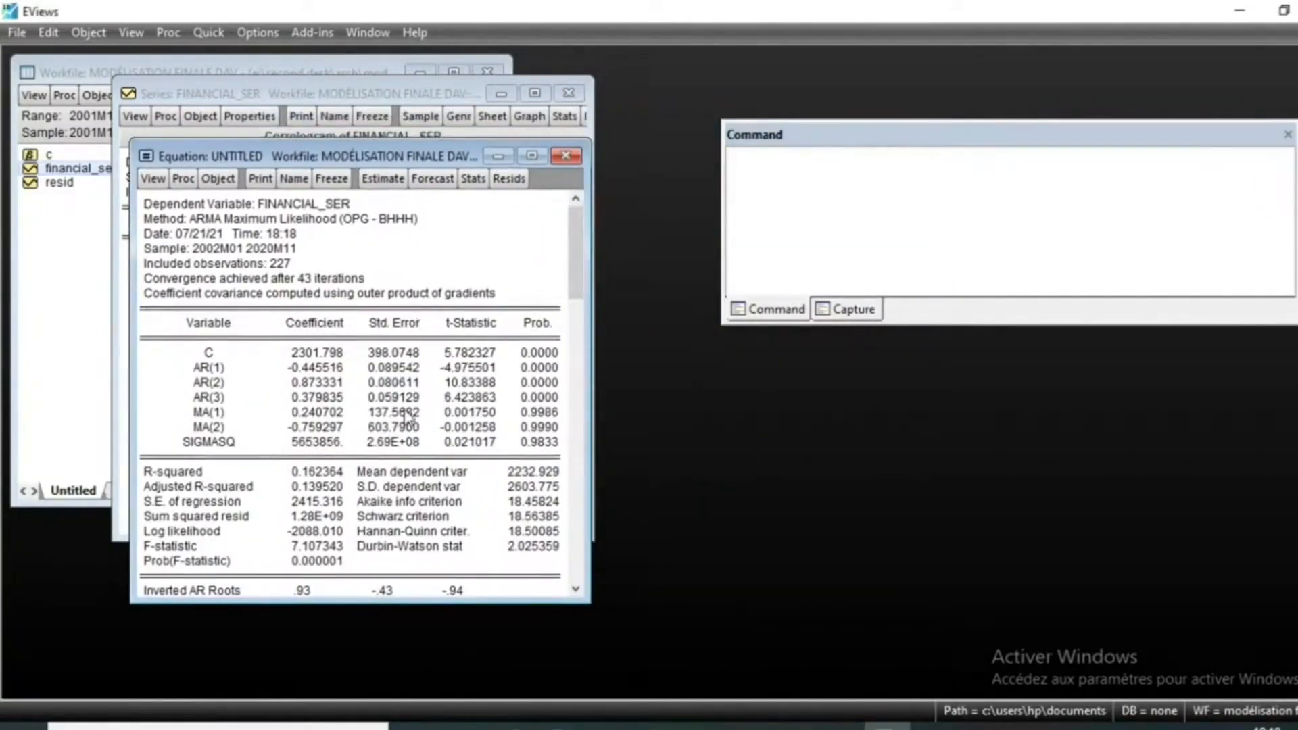
Examine the probabilities of the MA terms and the inverted MA roots in the estimation output
{"action": "left_click", "coordinate": [532, 415]}
{"action": "left_click_drag", "start_coordinate": [532, 415], "coordinate": [532, 436]}
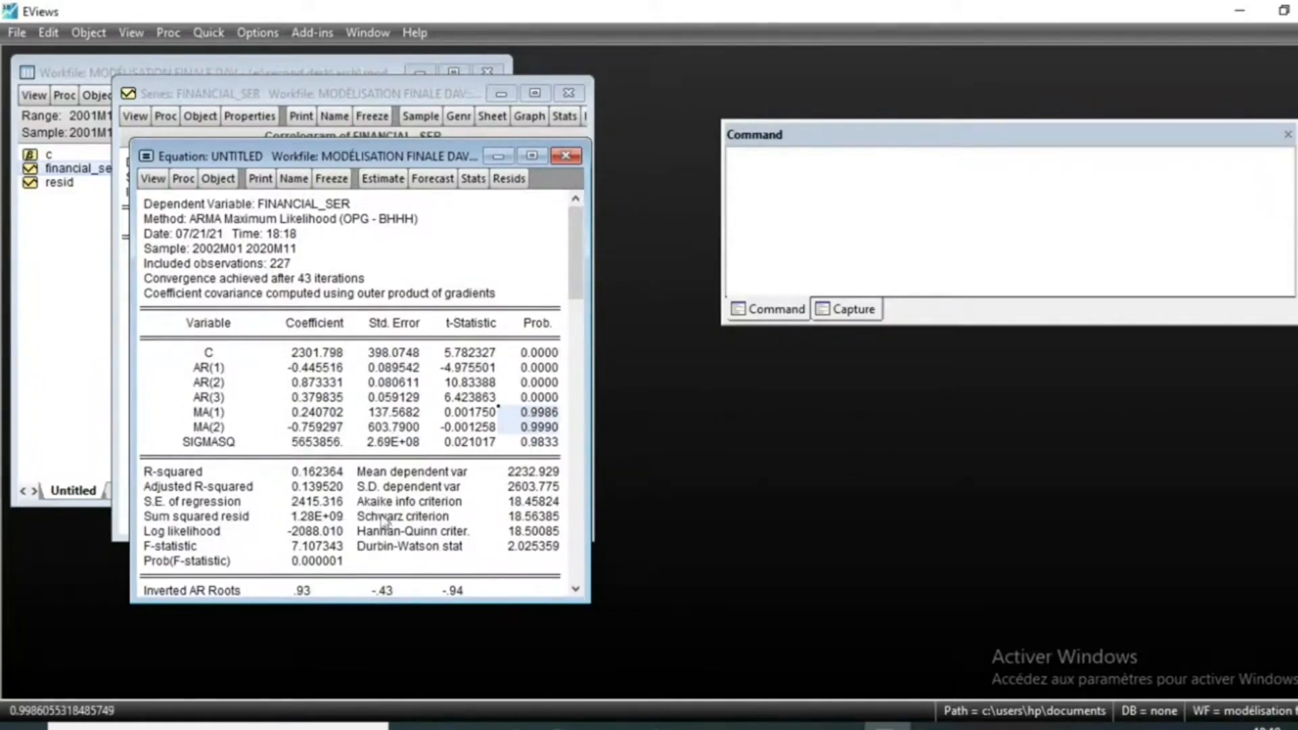
{"action": "scroll", "coordinate": [411, 531], "scroll_direction": "down", "scroll_amount": 1}
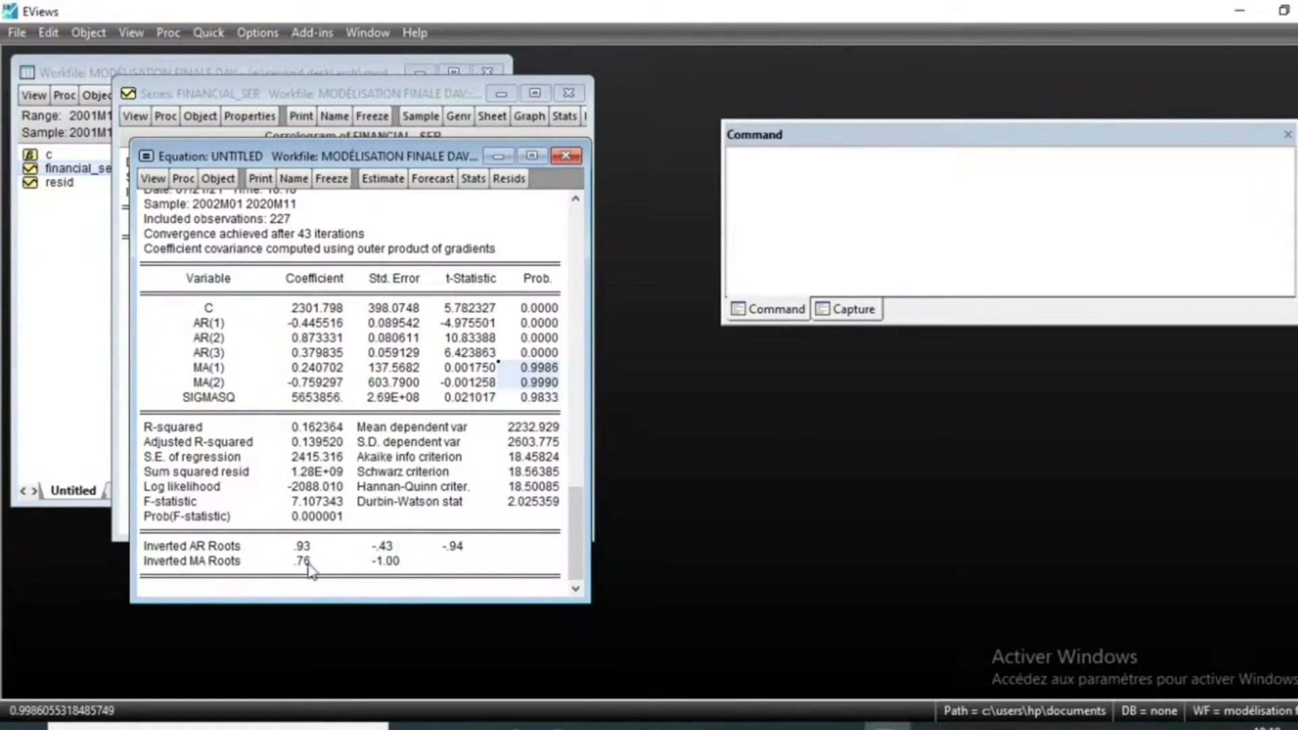
{"action": "left_click", "coordinate": [376, 566]}
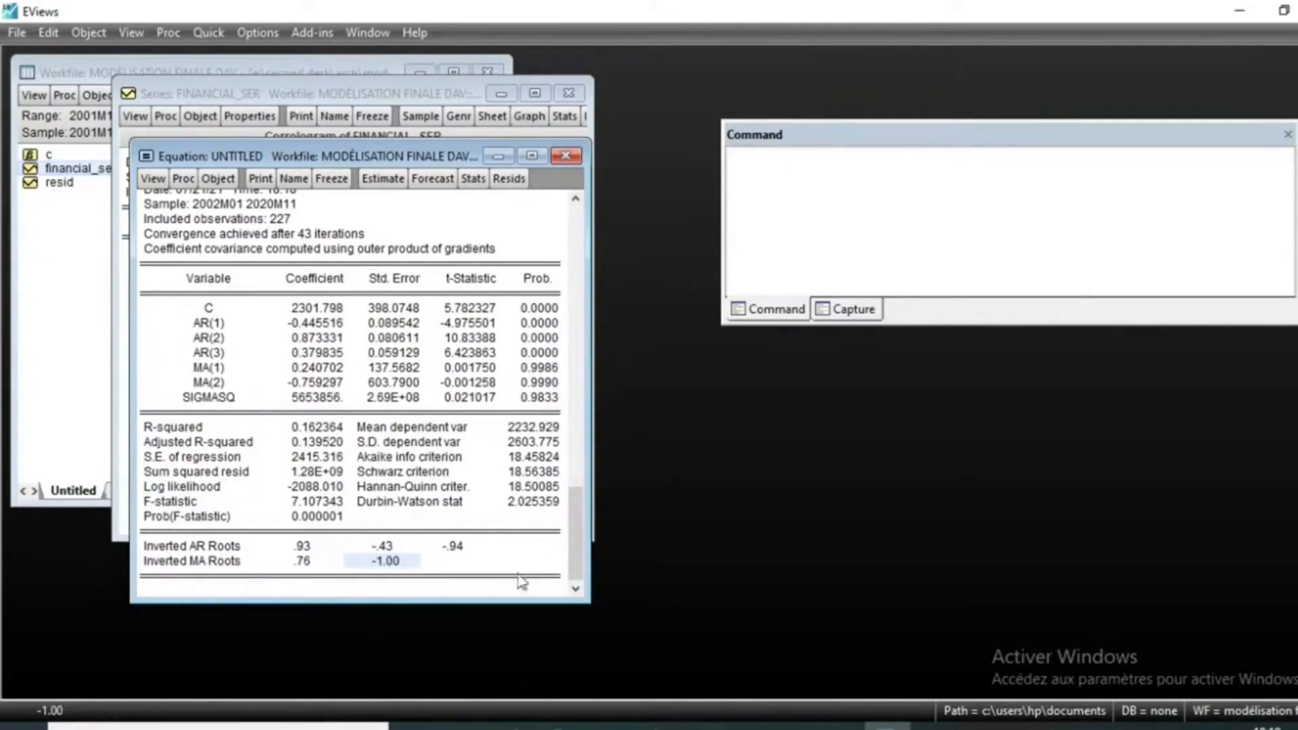
{"action": "scroll", "coordinate": [302, 489], "scroll_direction": "up", "scroll_amount": 1}
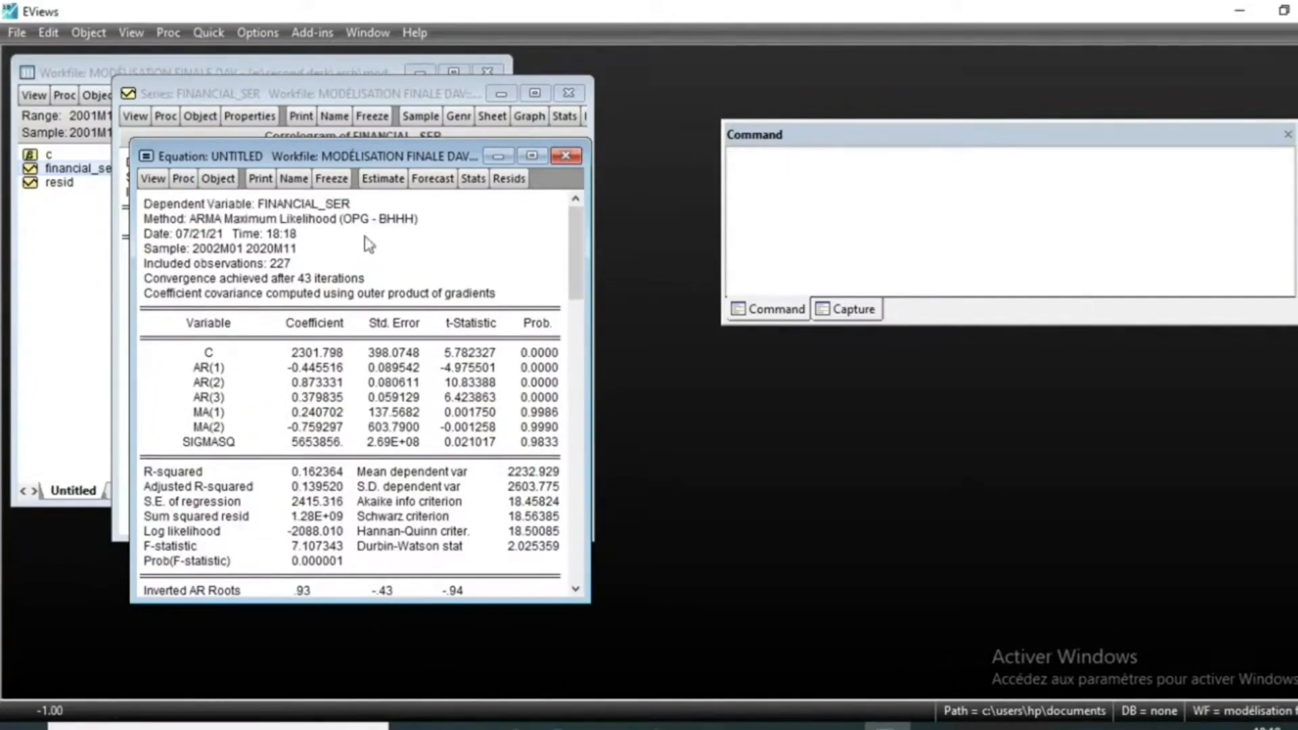
Re-estimate the equation without ma(1) and ma(2), and check the coefficient probabilities, R-squared and inverted AR roots
{"action": "left_click", "coordinate": [373, 180]}
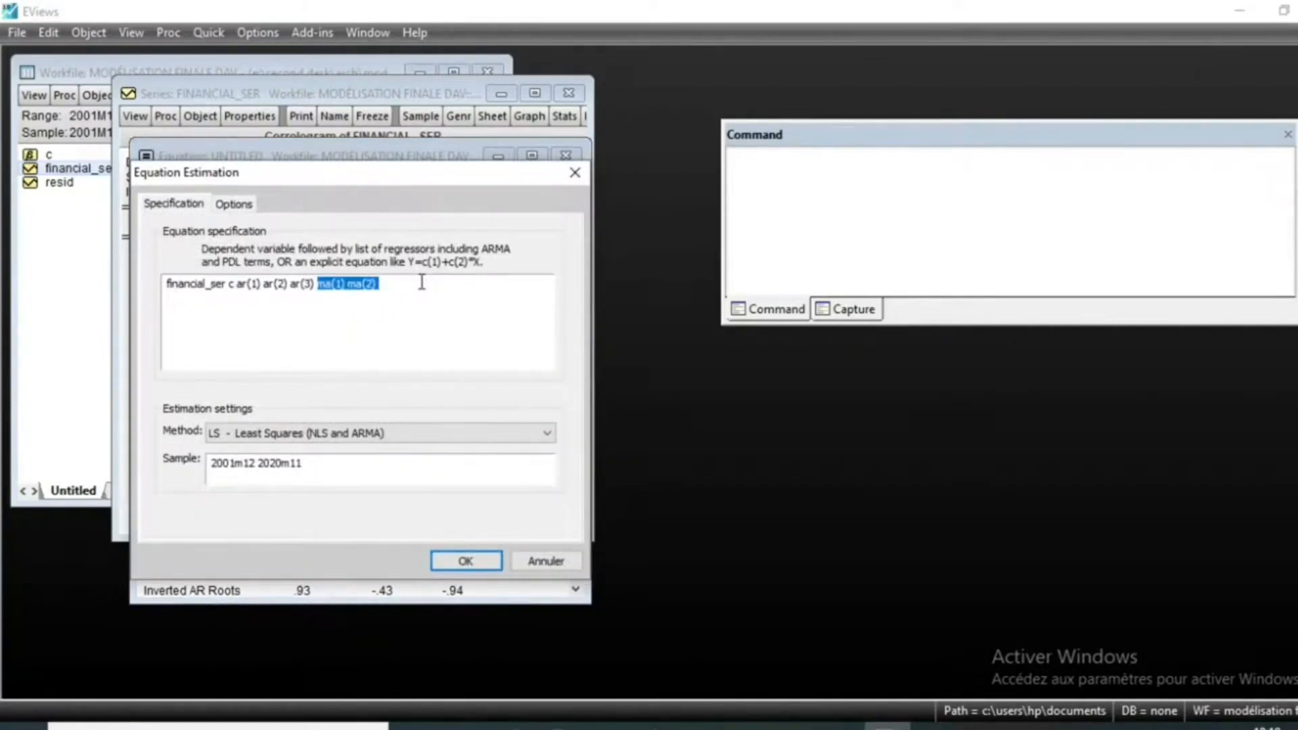
{"action": "key", "text": "BackSpace"}
{"action": "key", "text": "Return"}
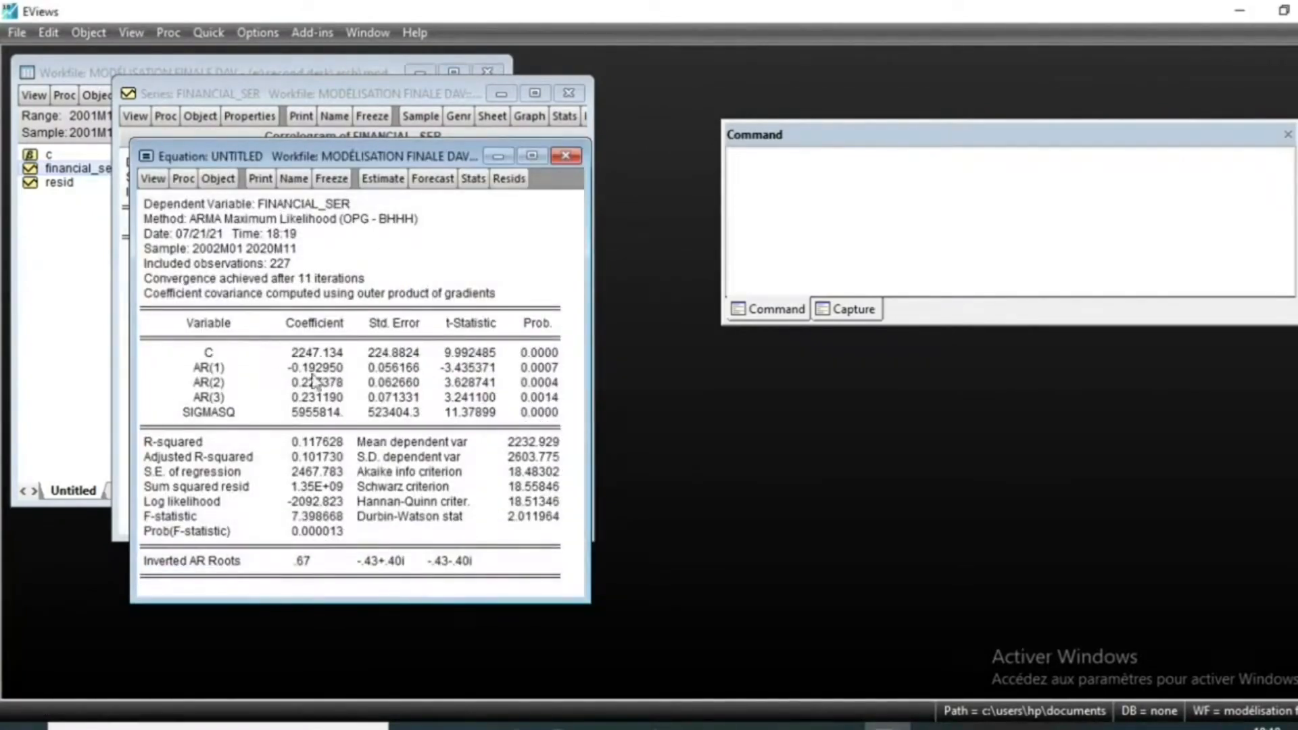
{"action": "left_click_drag", "start_coordinate": [534, 358], "coordinate": [544, 426]}
{"action": "left_click", "coordinate": [302, 443]}
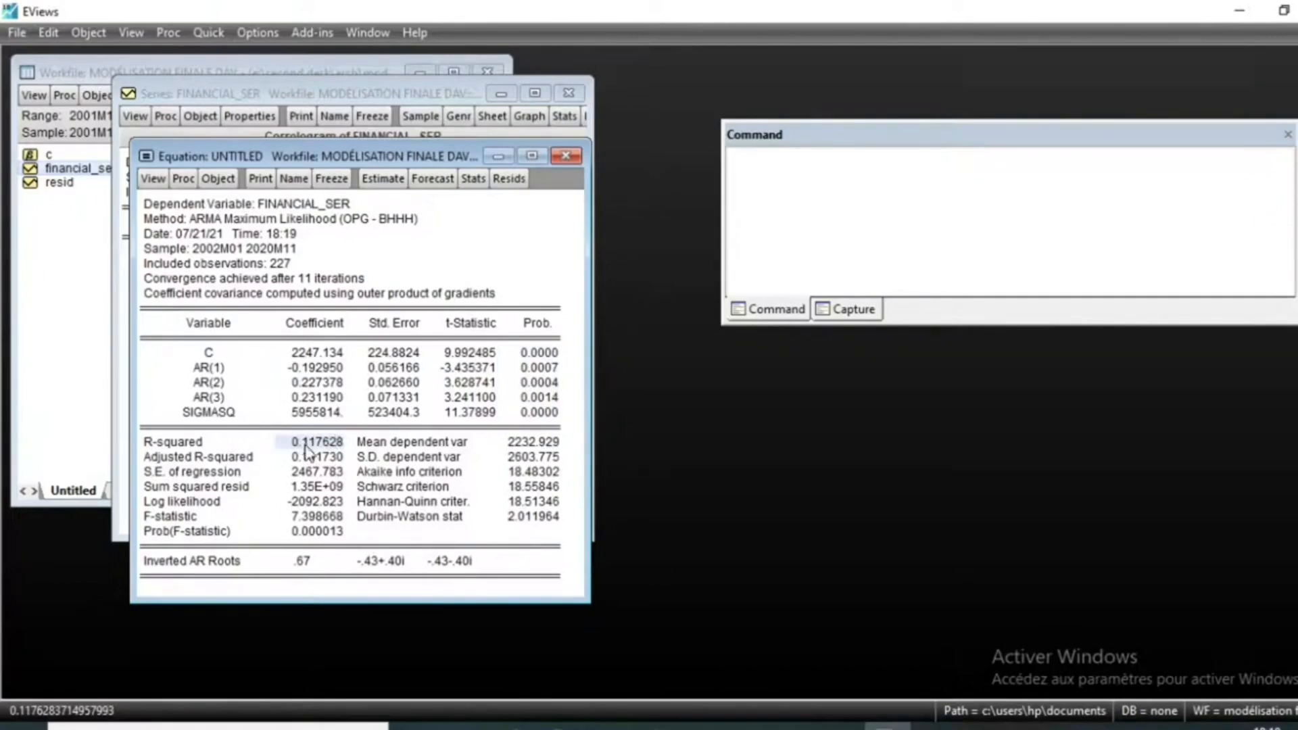
{"action": "left_click_drag", "start_coordinate": [147, 564], "coordinate": [488, 571]}
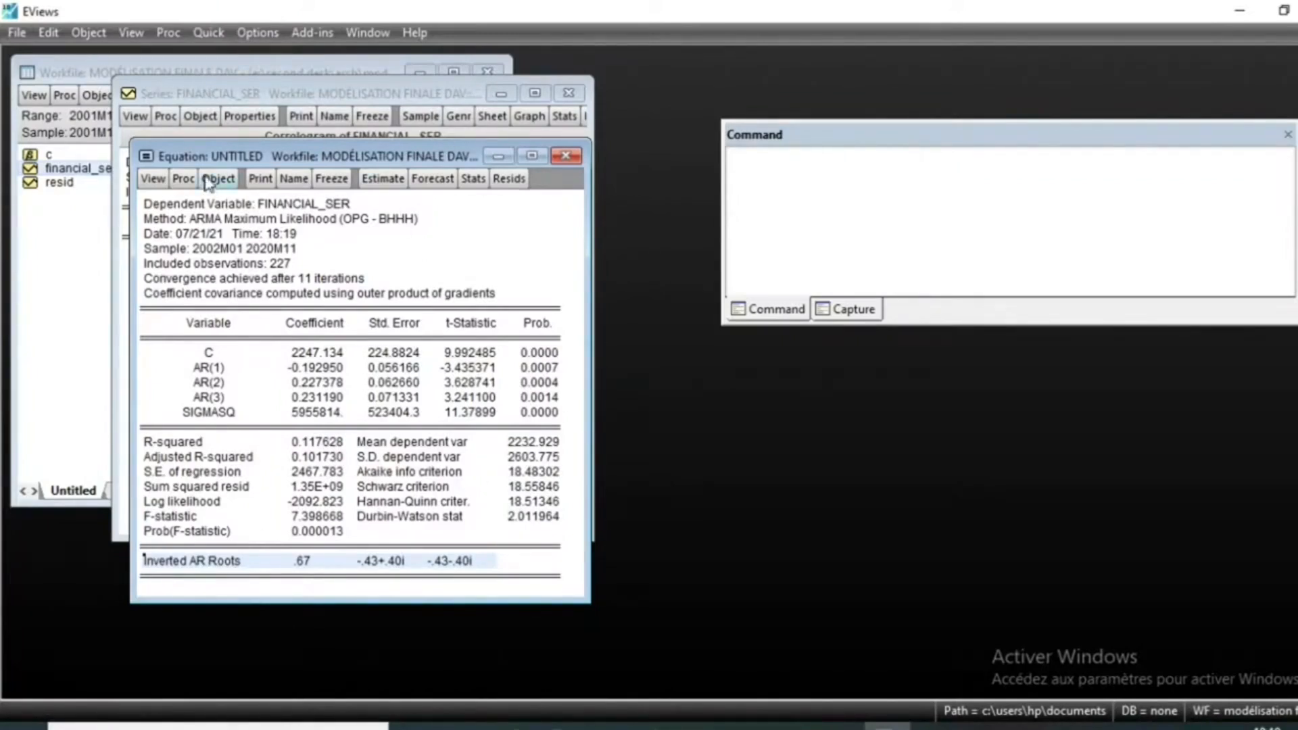
Run the histogram normality test on the equation's residuals and look at the Jarque-Bera probability
{"action": "left_click", "coordinate": [152, 181]}
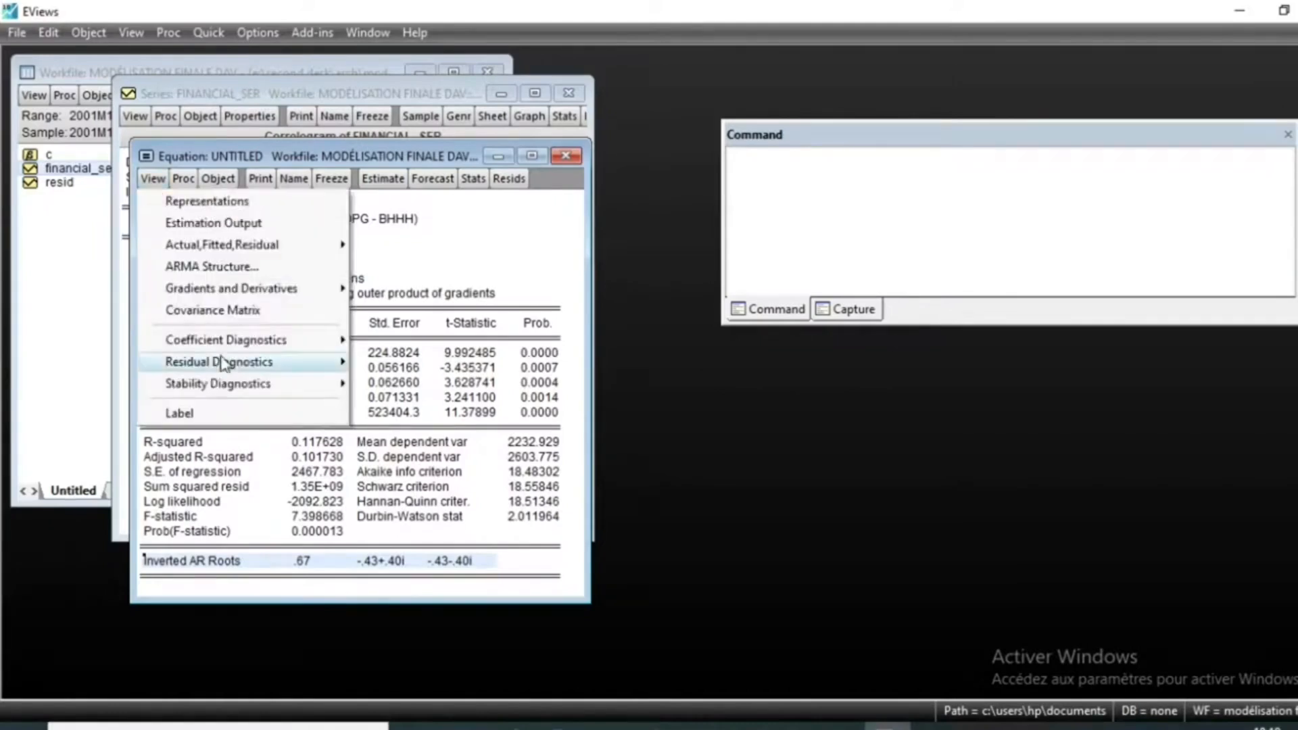
{"action": "mouse_move", "coordinate": [284, 364]}
{"action": "left_click", "coordinate": [428, 406]}
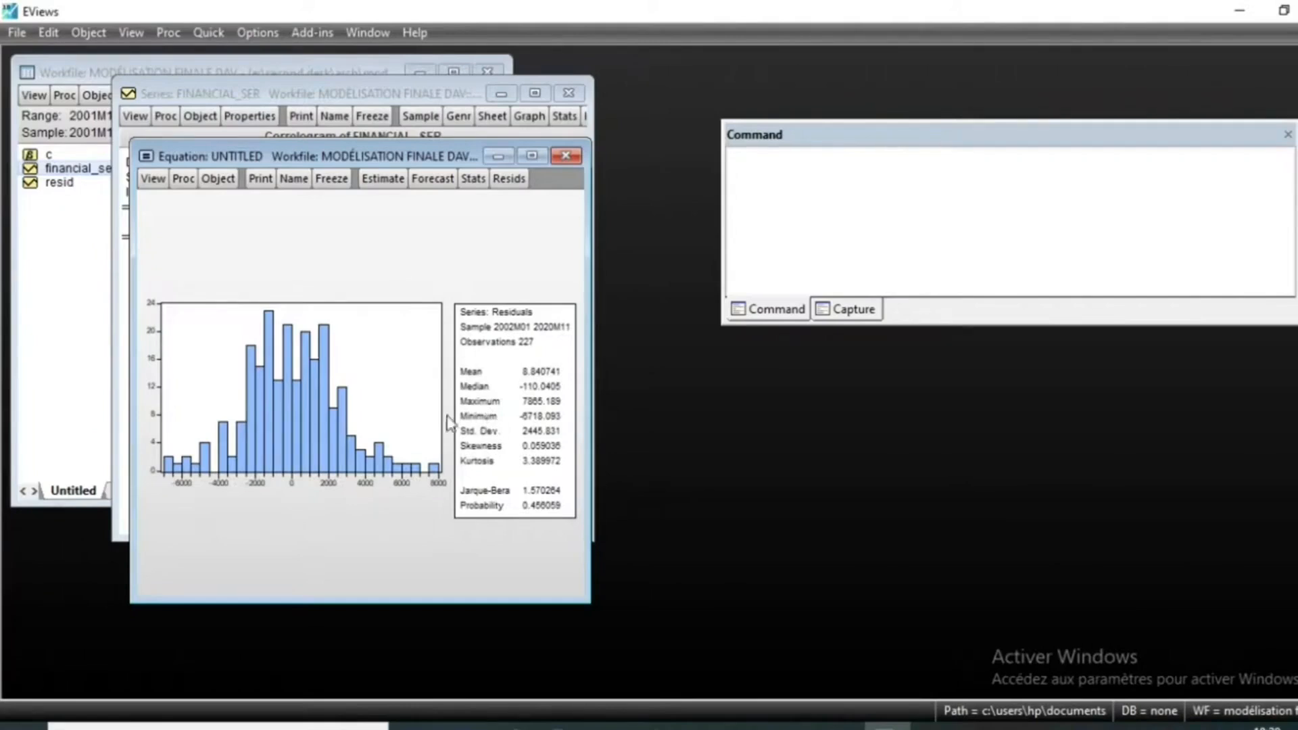
{"action": "left_click_drag", "start_coordinate": [471, 515], "coordinate": [554, 513]}
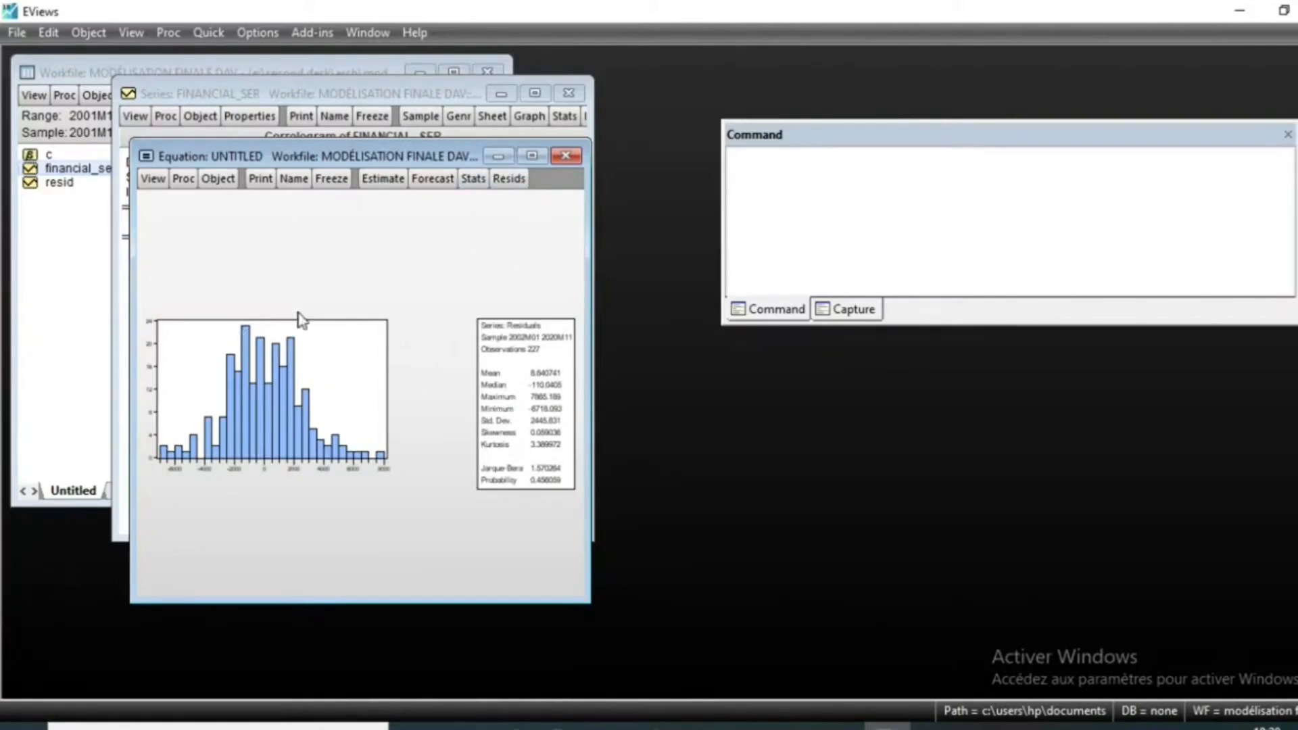
Open the resid series, display its correlogram, and inspect the autocorrelation and probability columns
{"action": "left_click", "coordinate": [152, 179]}
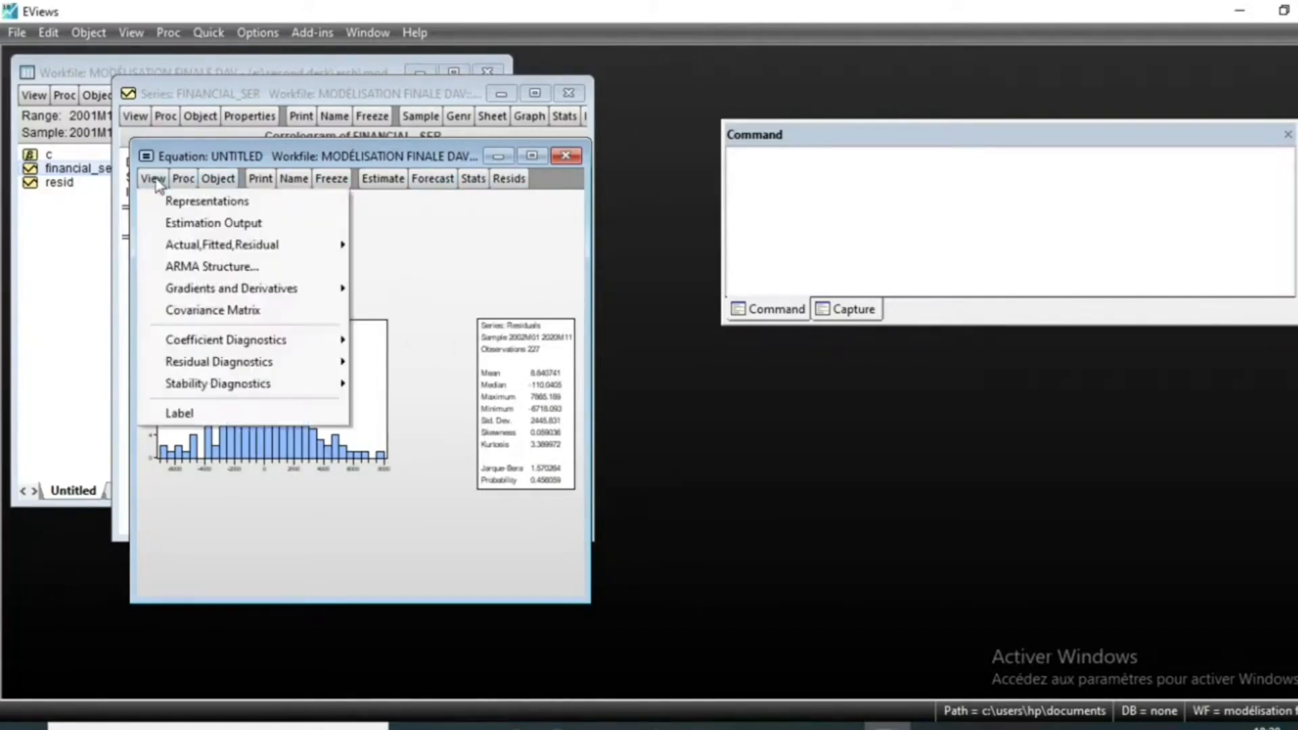
{"action": "left_click", "coordinate": [375, 100]}
{"action": "left_click_drag", "start_coordinate": [317, 84], "coordinate": [492, 258]}
{"action": "double_click", "coordinate": [58, 182]}
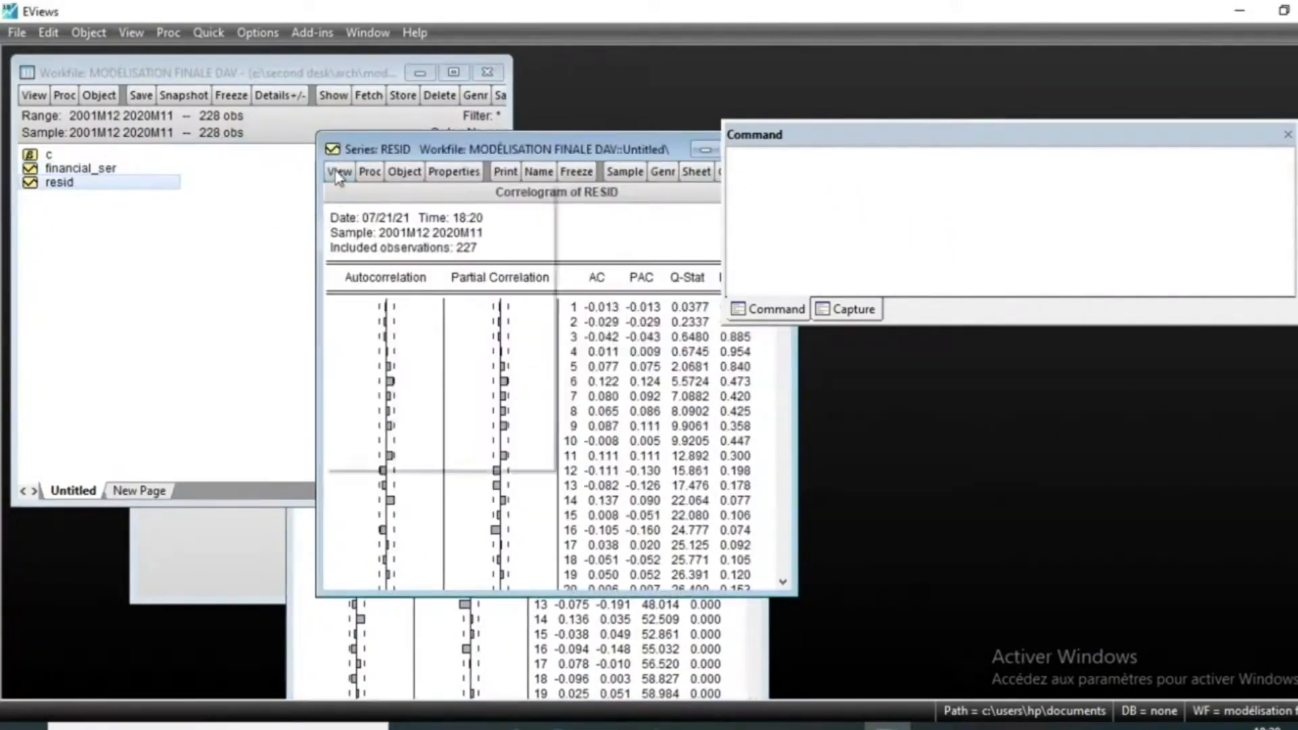
{"action": "left_click", "coordinate": [365, 257]}
{"action": "left_click", "coordinate": [609, 348]}
{"action": "left_click_drag", "start_coordinate": [441, 150], "coordinate": [244, 135]}
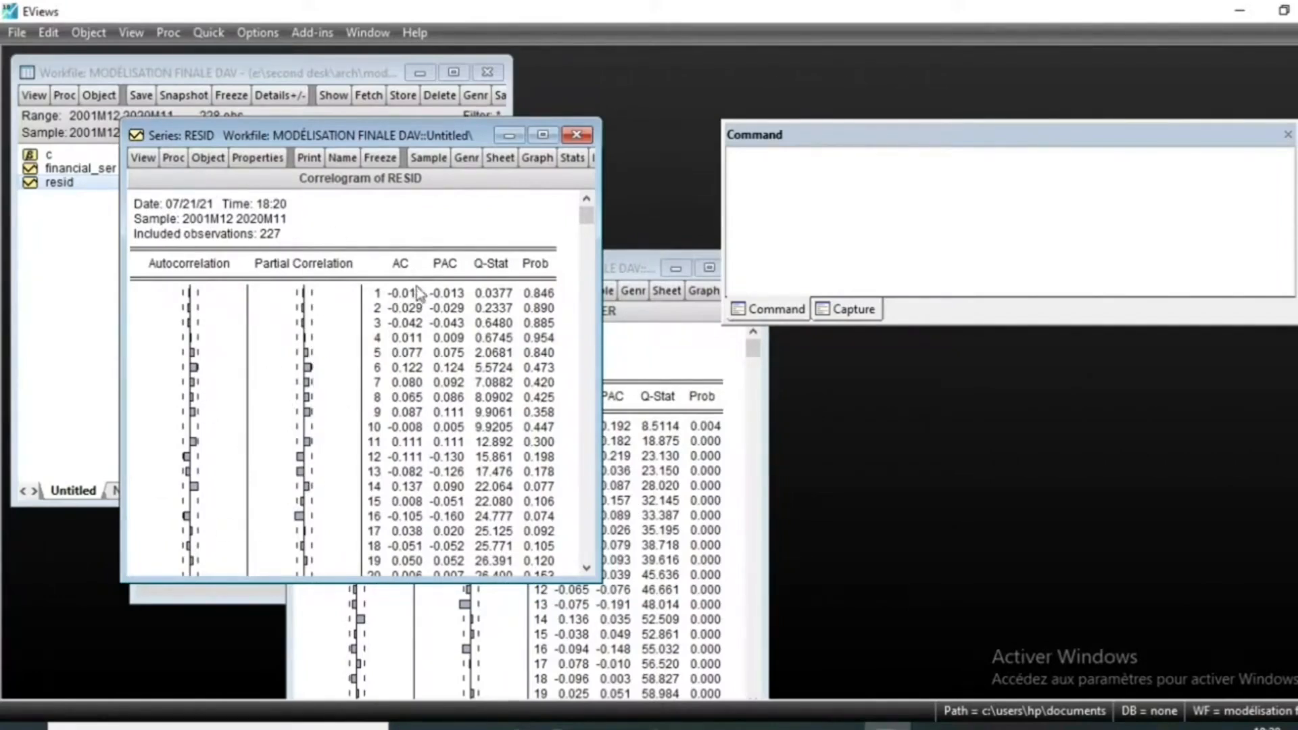
{"action": "left_click_drag", "start_coordinate": [406, 293], "coordinate": [412, 573]}
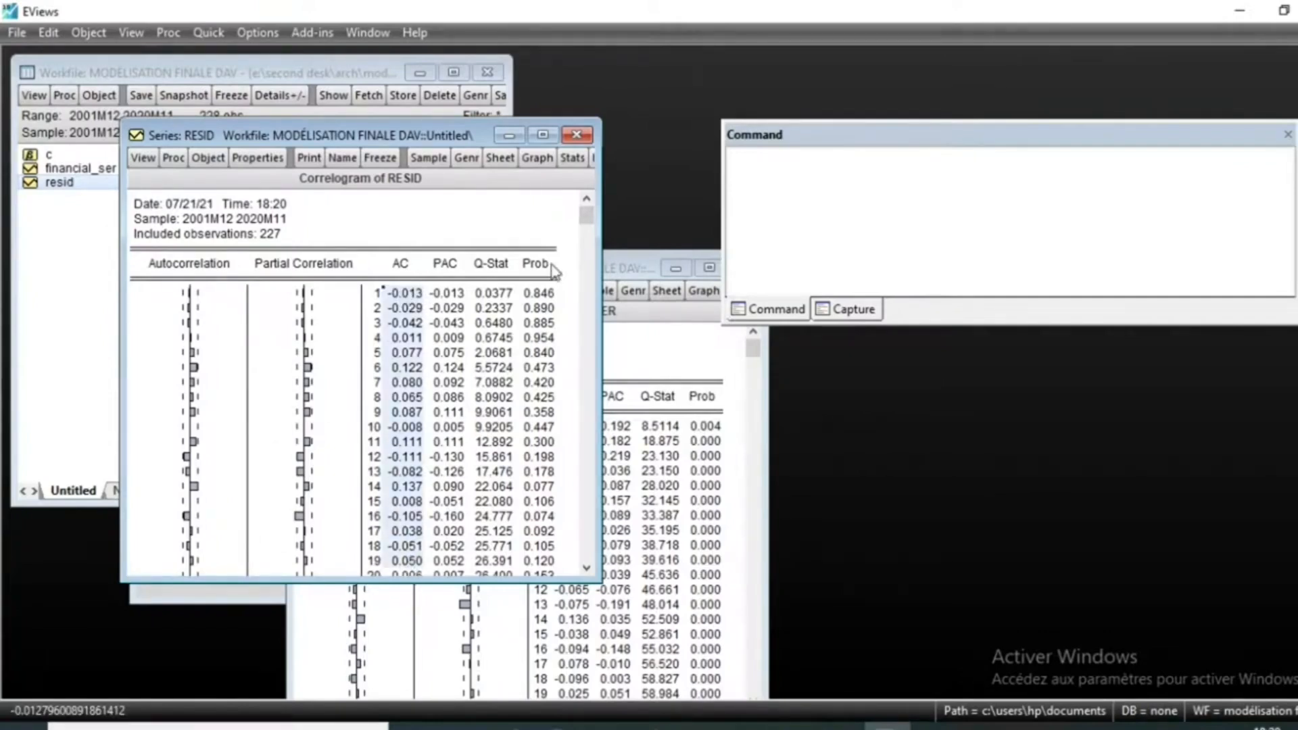
{"action": "left_click_drag", "start_coordinate": [528, 295], "coordinate": [551, 546]}
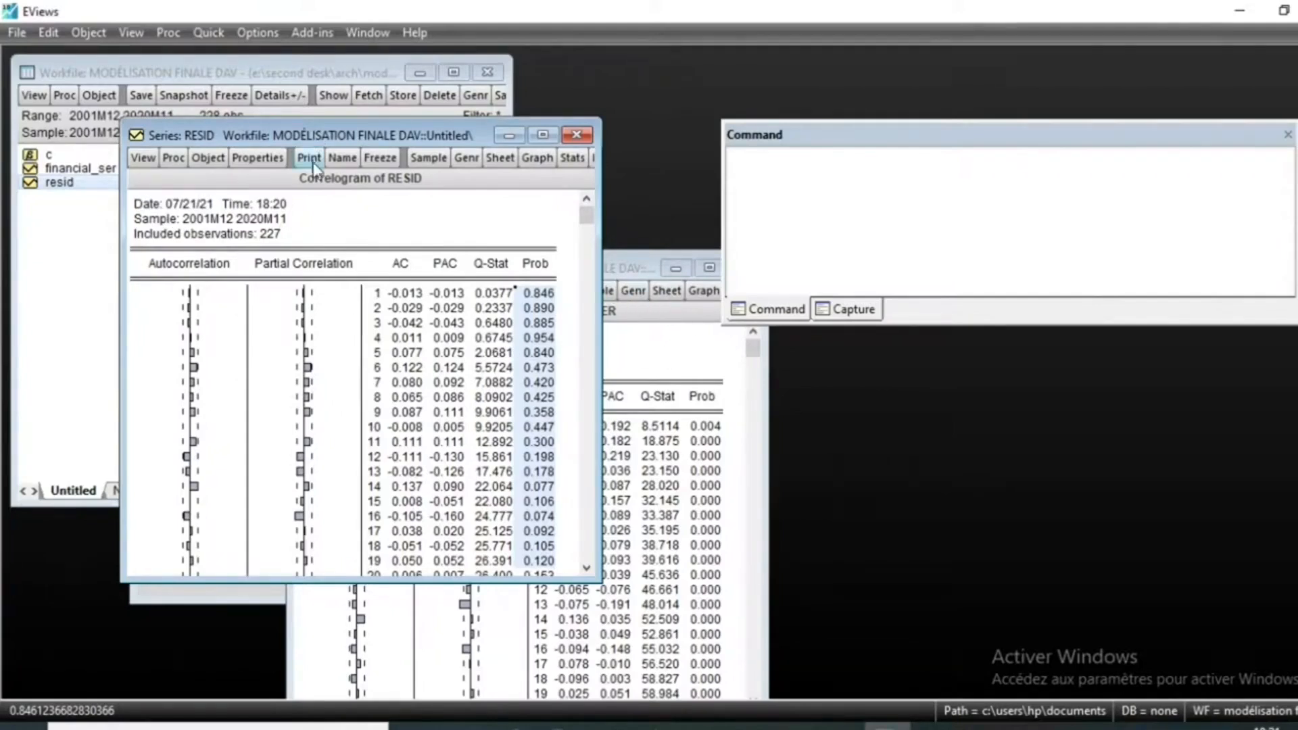
Run the ARCH heteroskedasticity test with 1 lag on the equation's residuals, check the F-statistic probability, and repeat the test
{"action": "key", "text": "ctrl+Tab"}
{"action": "key", "text": "ctrl+Tab"}
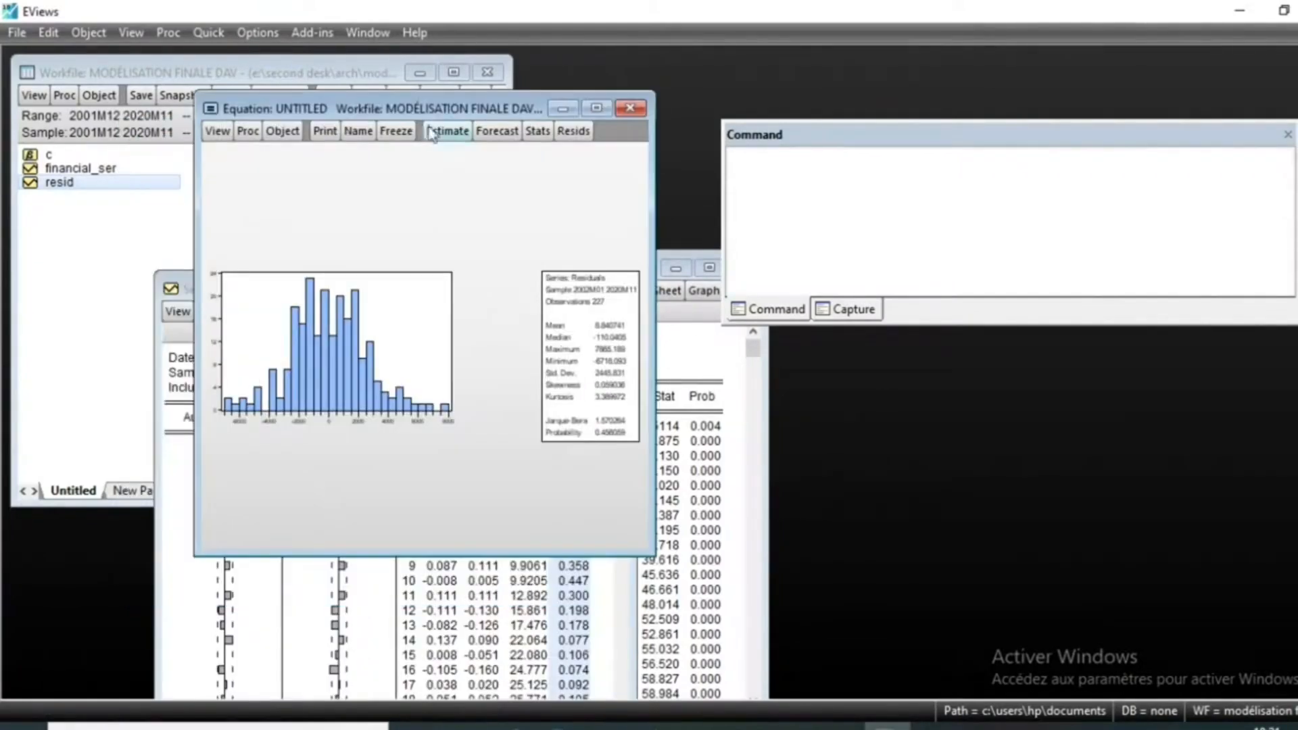
{"action": "left_click", "coordinate": [217, 133]}
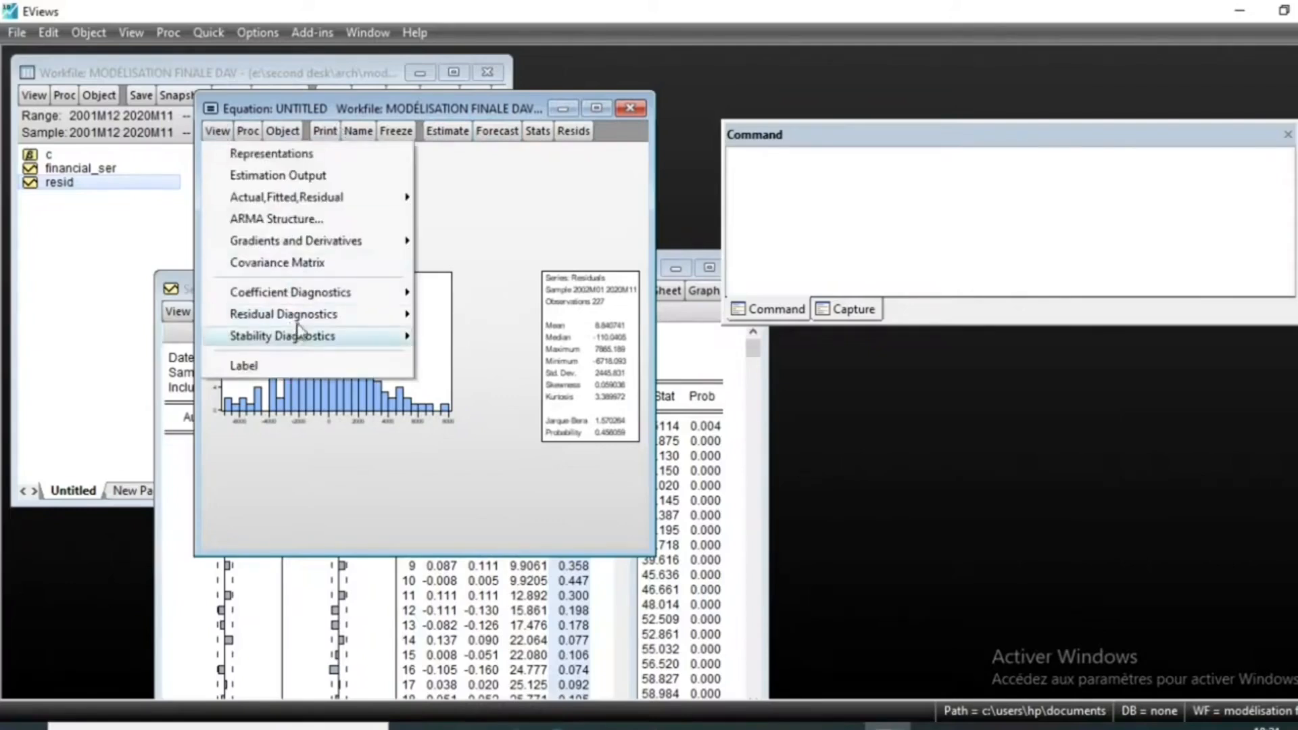
{"action": "mouse_move", "coordinate": [311, 316]}
{"action": "left_click", "coordinate": [525, 403]}
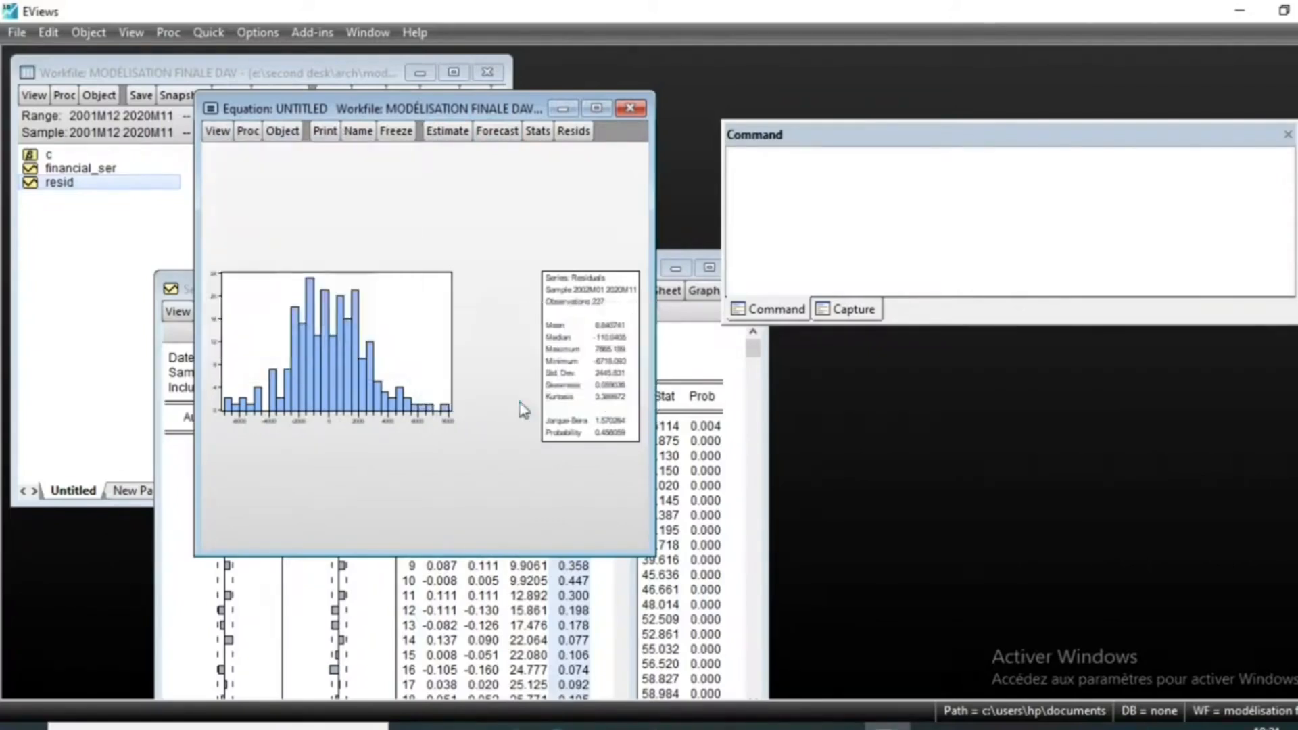
{"action": "left_click", "coordinate": [279, 273]}
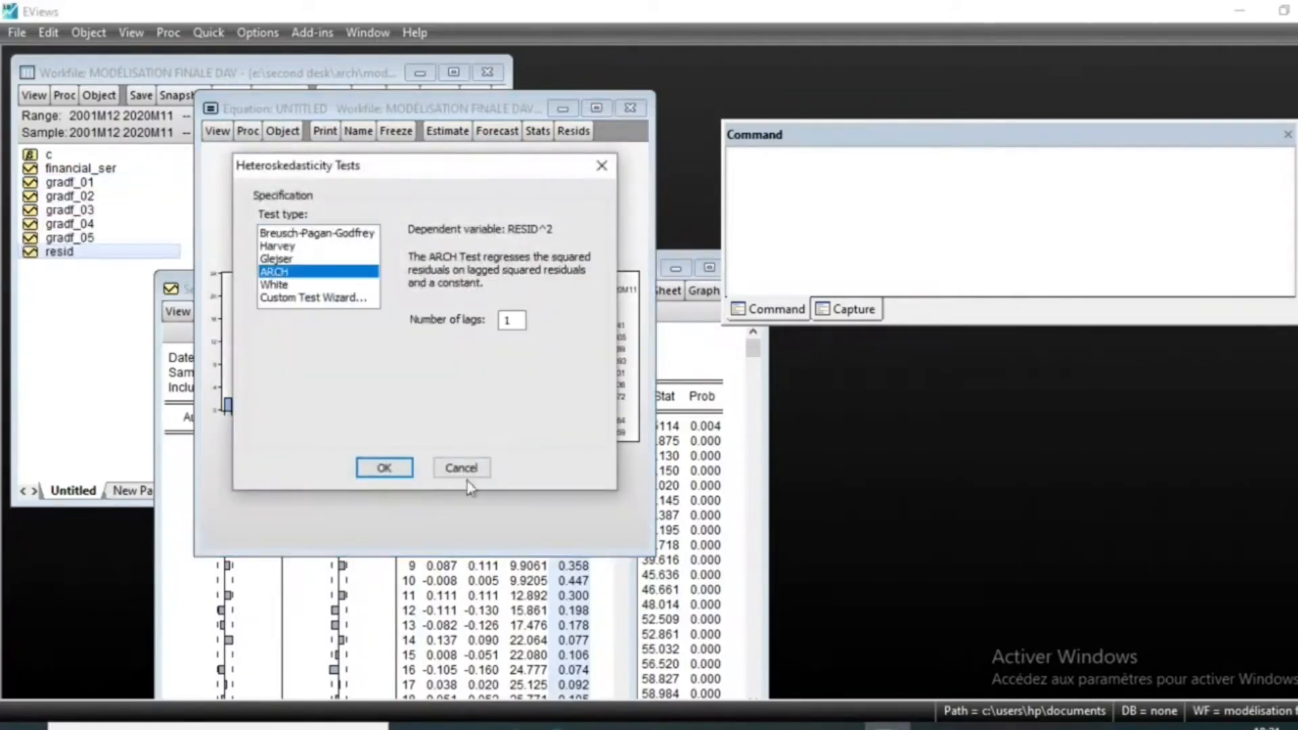
{"action": "left_click", "coordinate": [380, 468]}
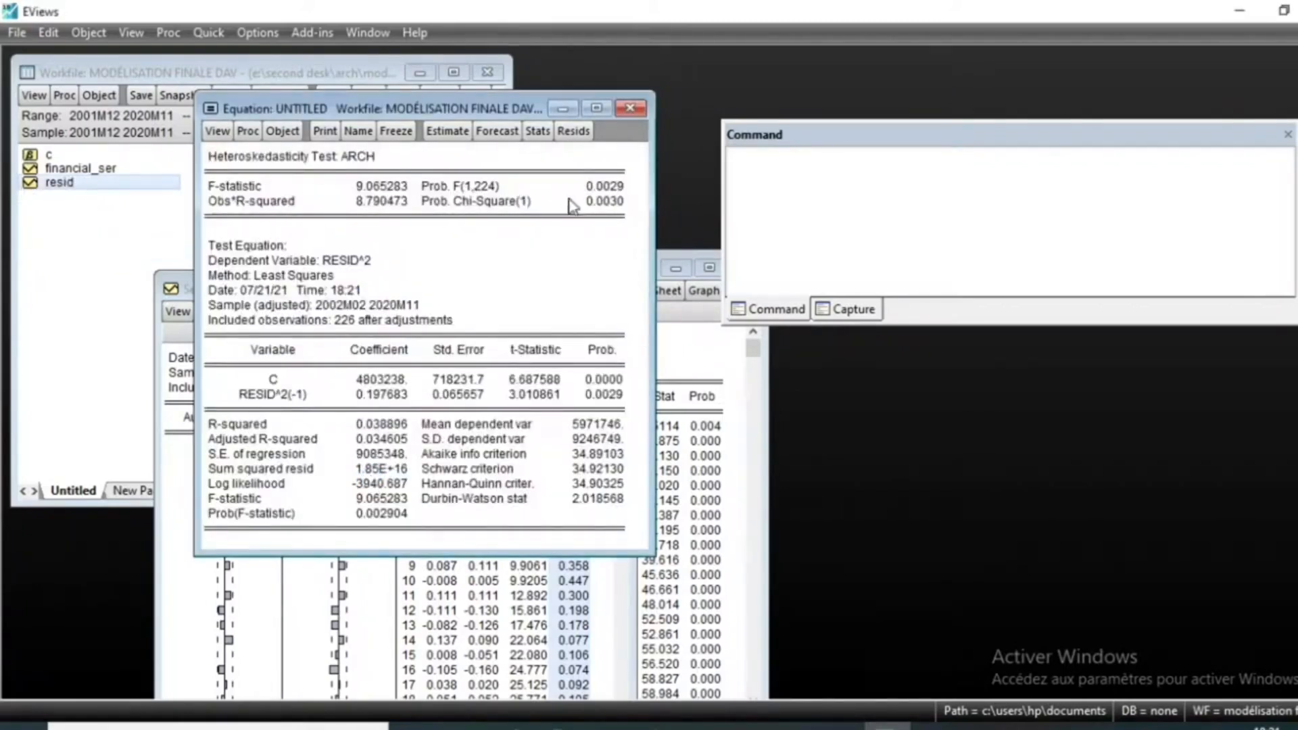
{"action": "left_click", "coordinate": [605, 188]}
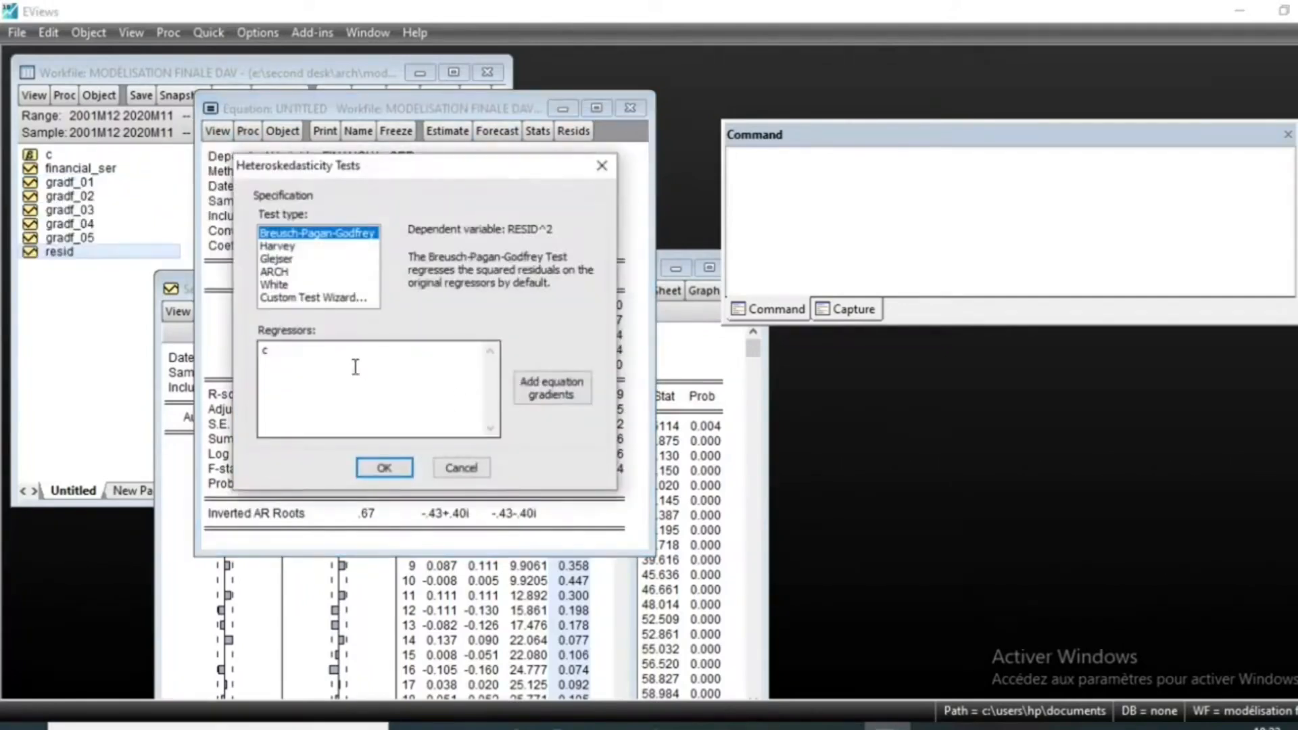
{"action": "left_click", "coordinate": [282, 271]}
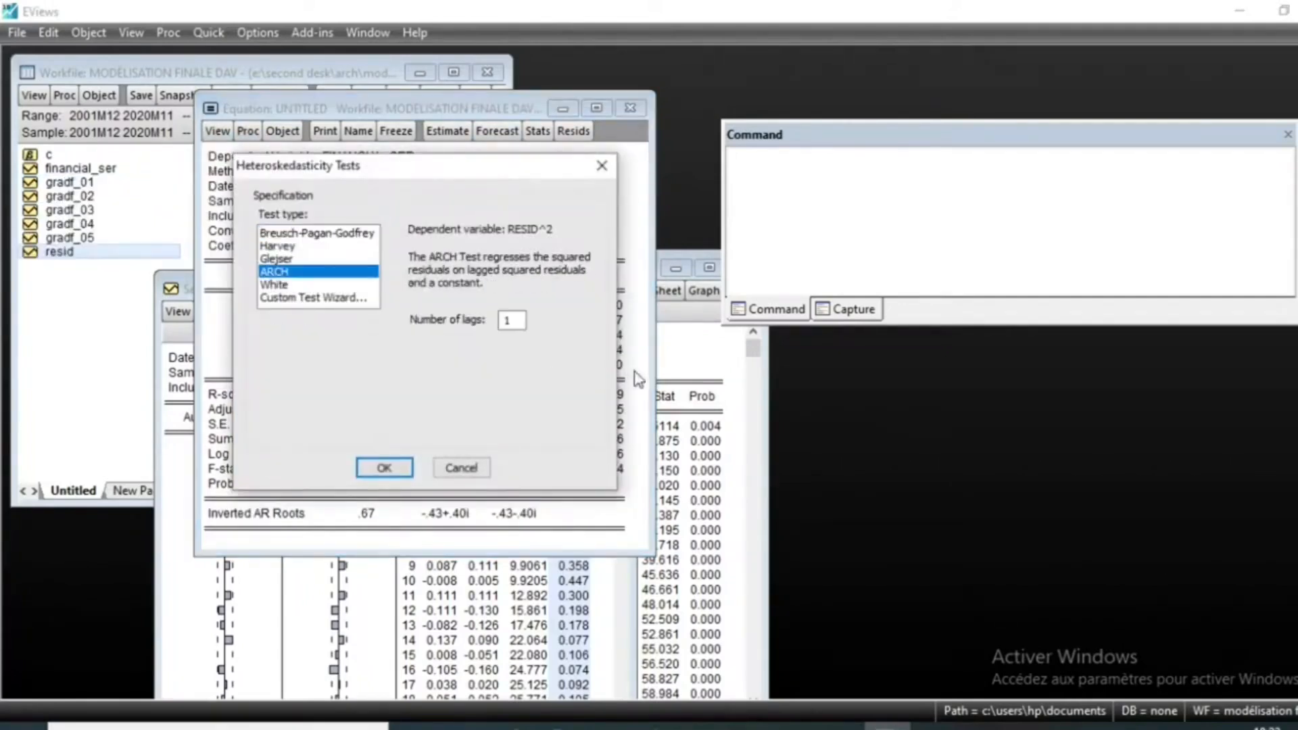
{"action": "left_click", "coordinate": [396, 470]}
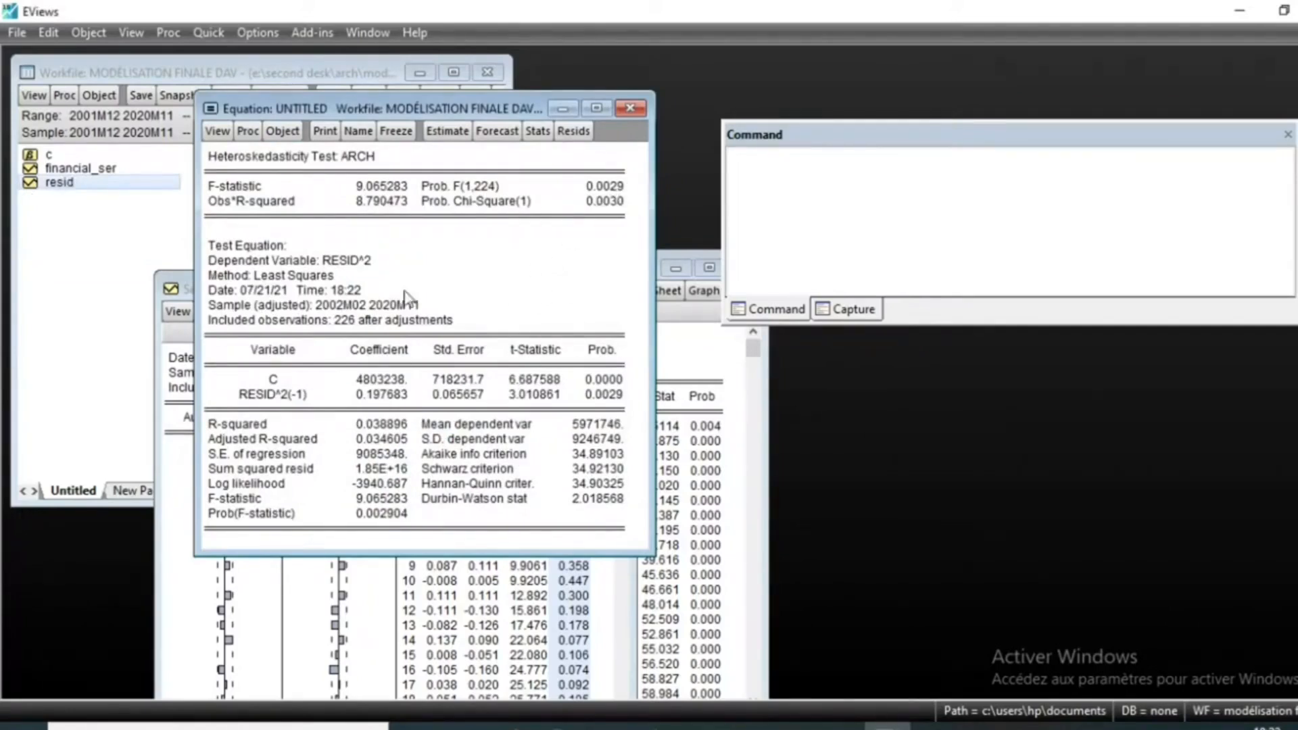
Re-estimate the equation with the ARCH method, using ARCH order 1 and GARCH order 0, and check the mean and variance coefficient probabilities
{"action": "left_click", "coordinate": [438, 135]}
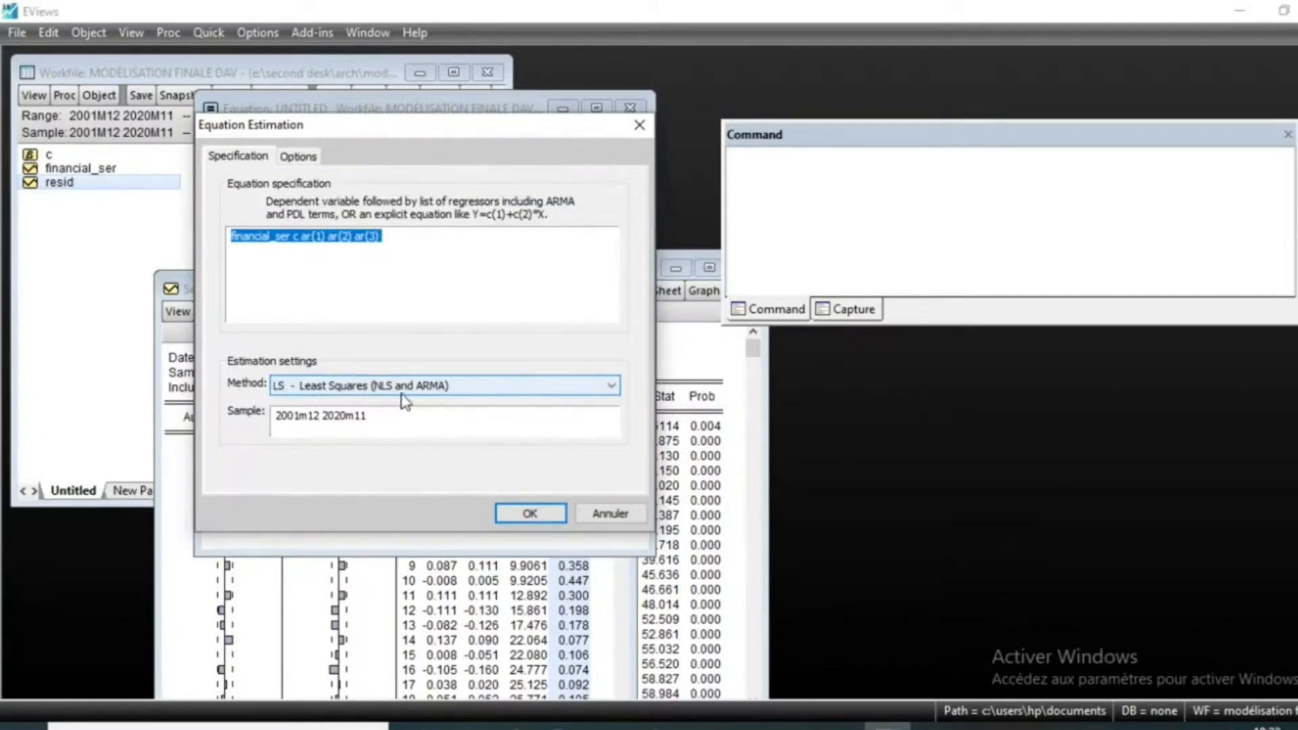
{"action": "left_click", "coordinate": [612, 387]}
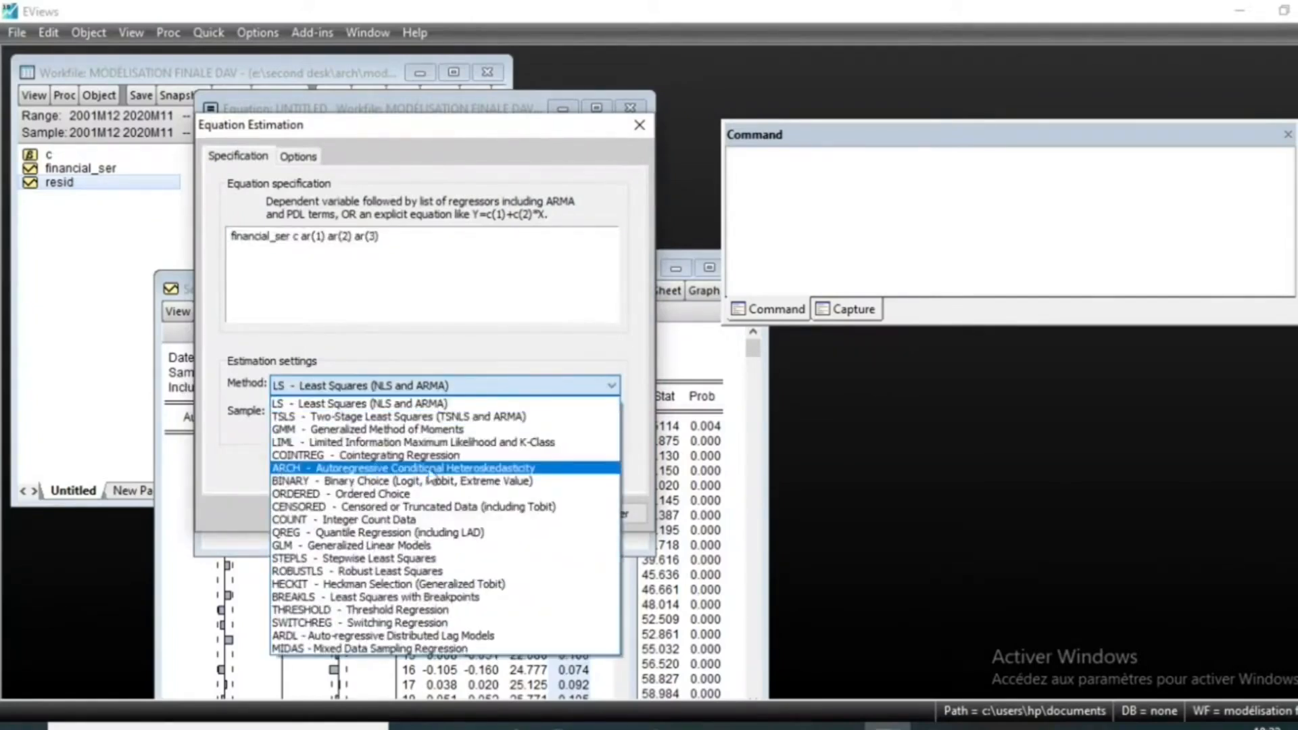
{"action": "left_click", "coordinate": [526, 468]}
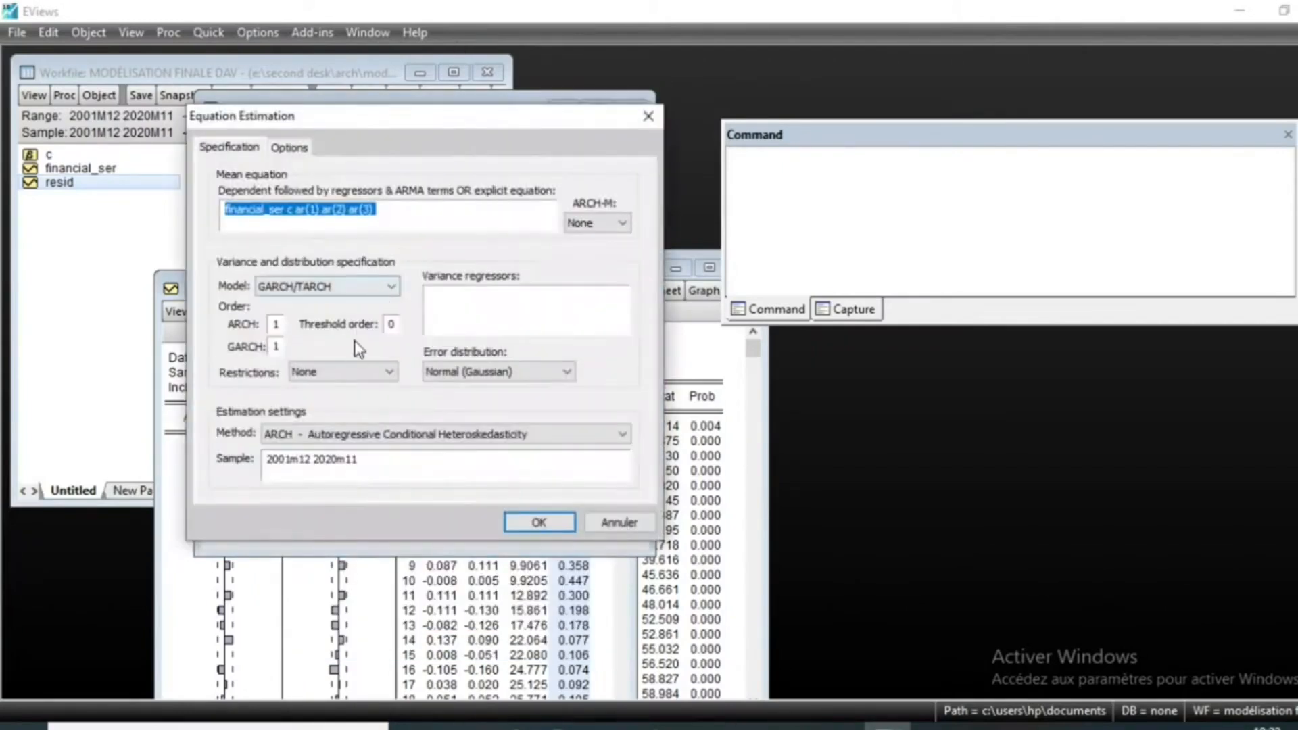
{"action": "double_click", "coordinate": [280, 324]}
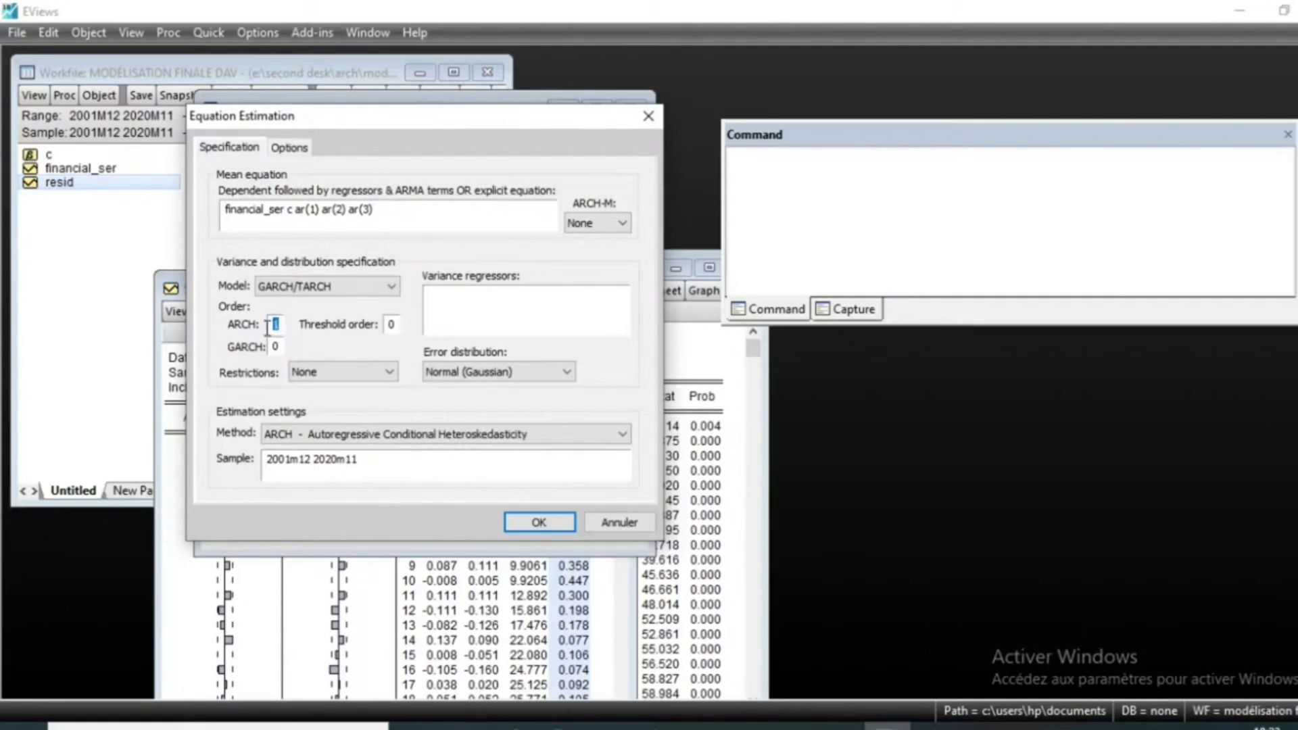
{"action": "left_click", "coordinate": [524, 519]}
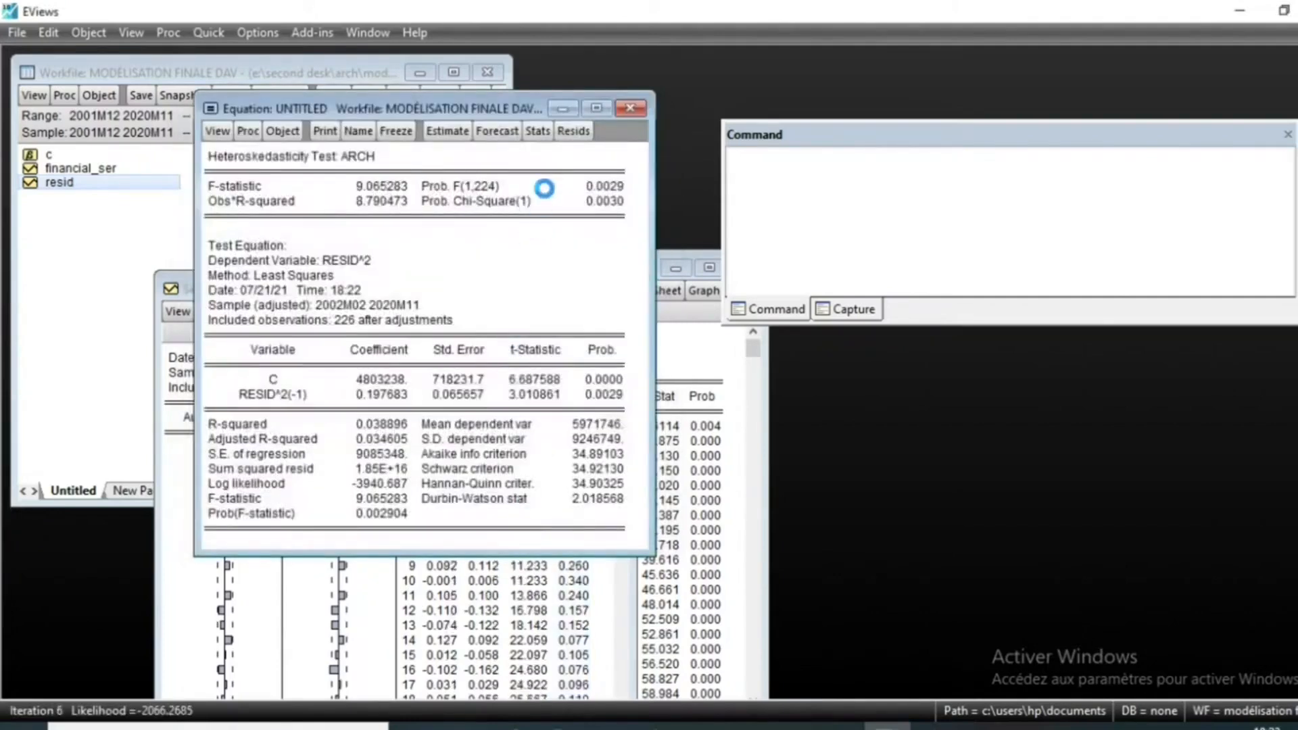
{"action": "left_click_drag", "start_coordinate": [647, 355], "coordinate": [627, 379]}
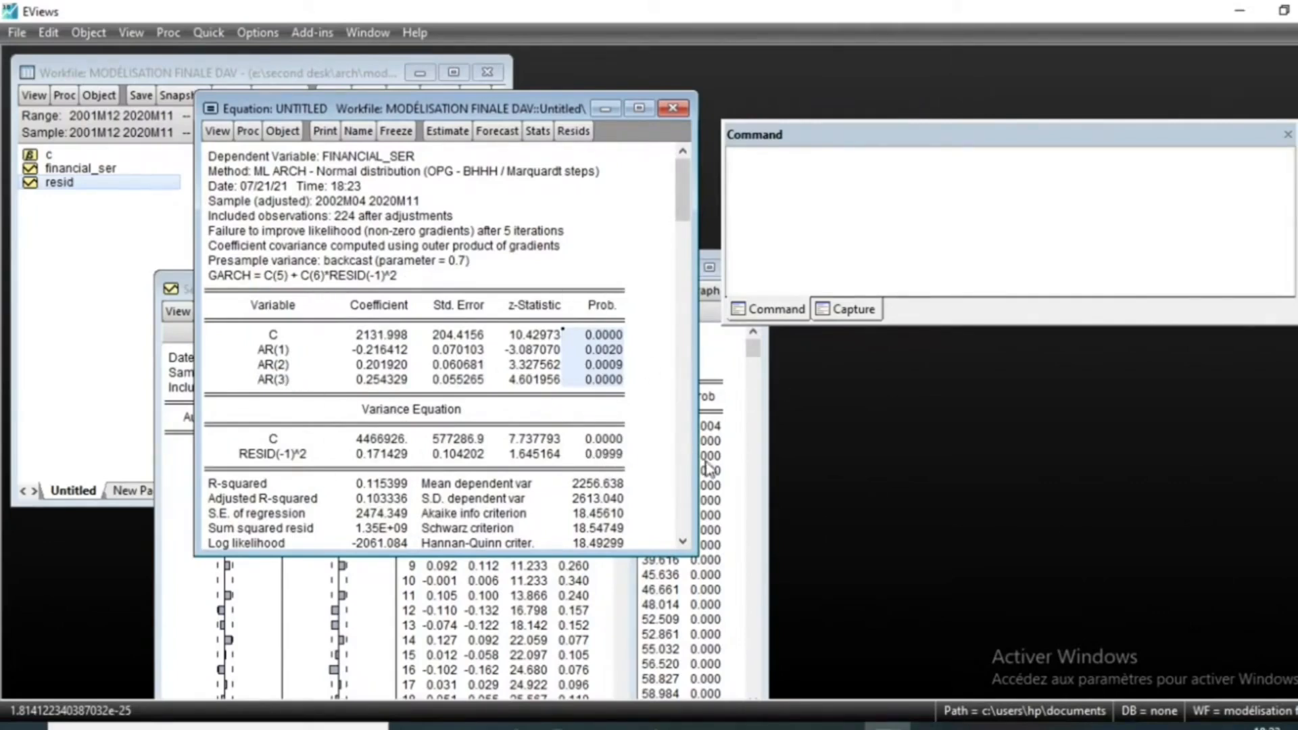
{"action": "left_click", "coordinate": [603, 458]}
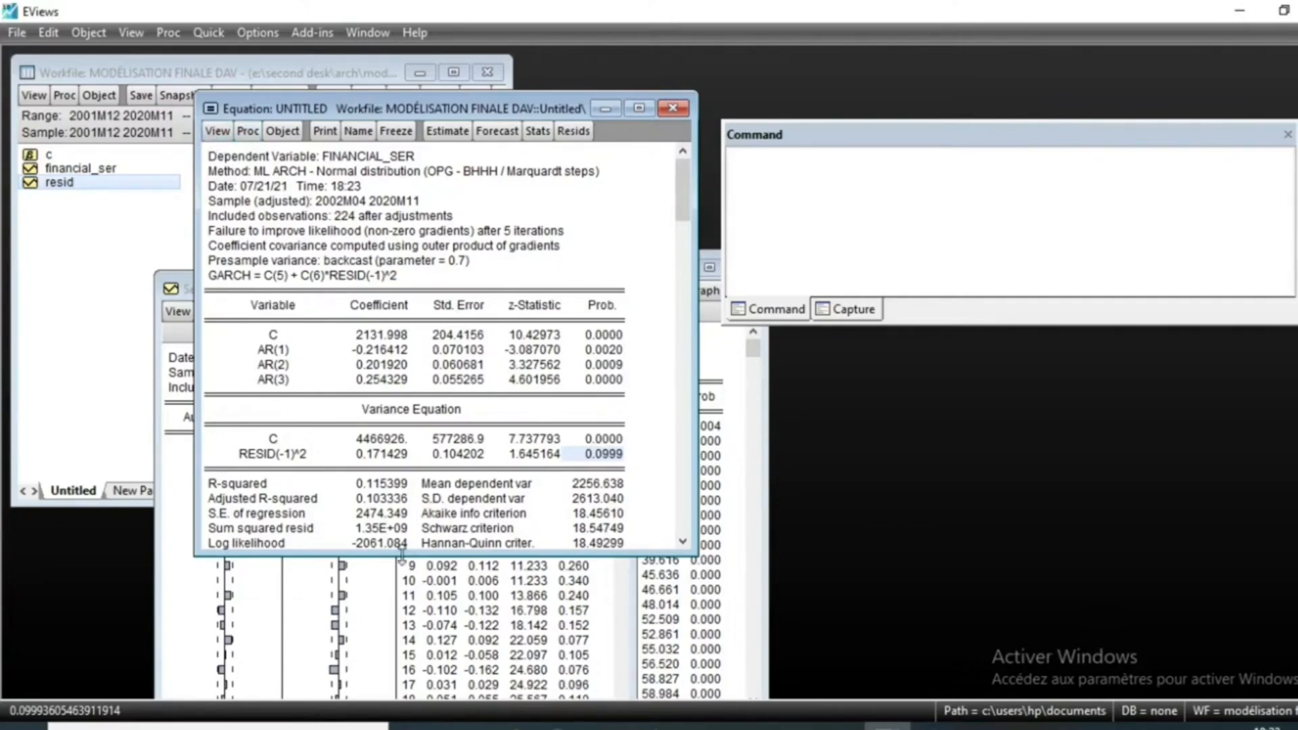
Run the histogram normality test on the ARCH equation's standardized residuals and look at the Jarque-Bera probability
{"action": "left_click", "coordinate": [217, 133]}
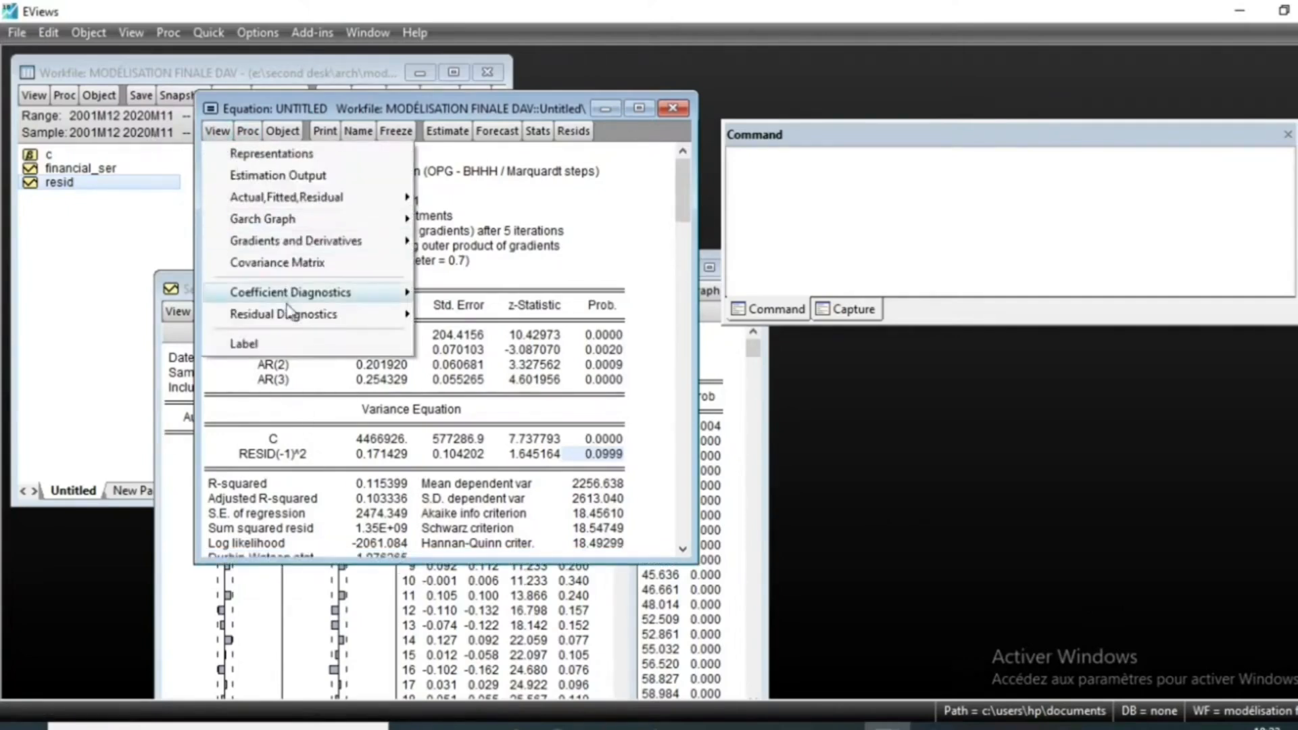
{"action": "mouse_move", "coordinate": [304, 314]}
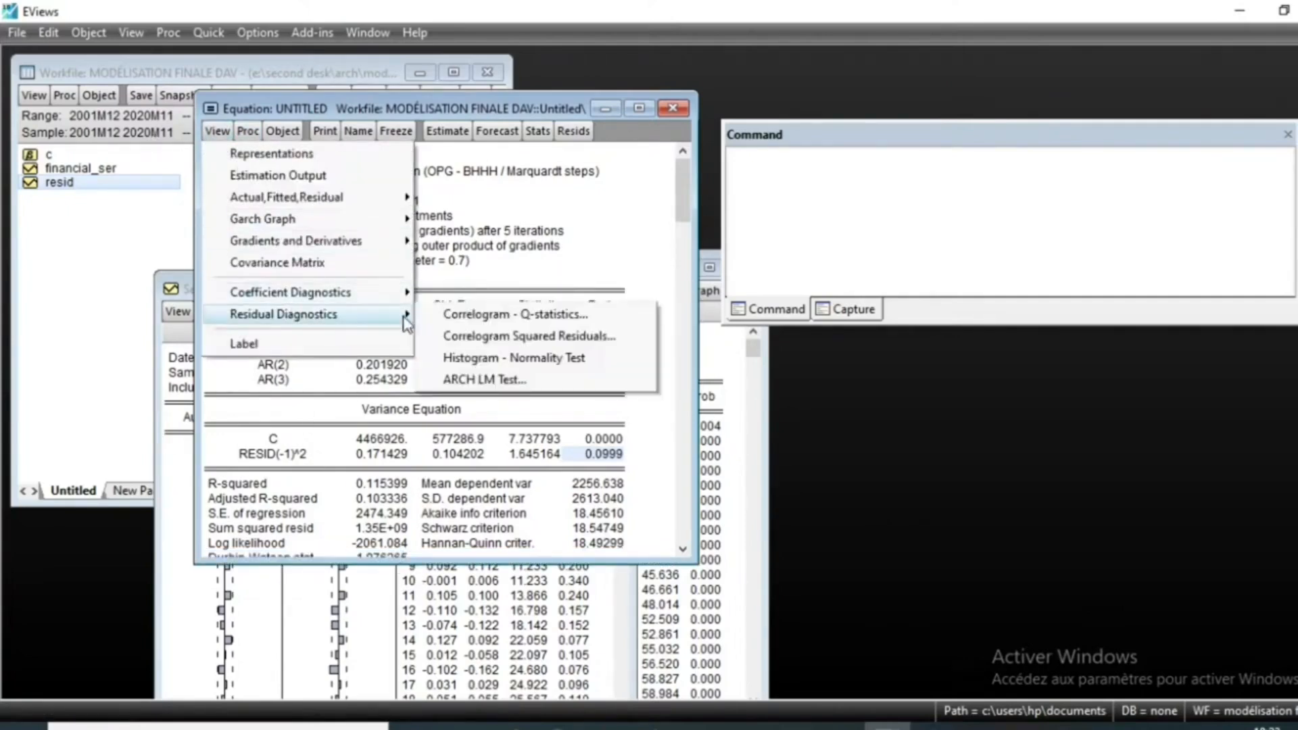
{"action": "left_click", "coordinate": [481, 362]}
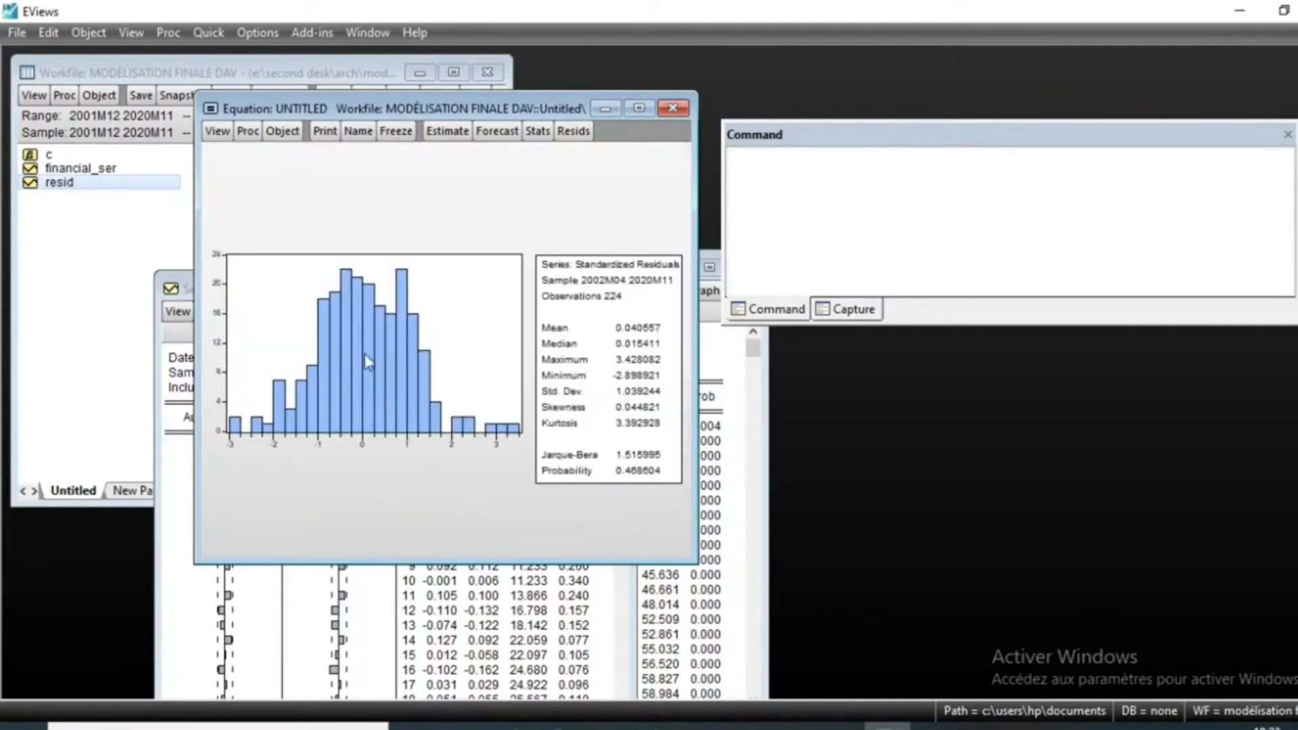
Bring up the resid series' correlogram and inspect its autocorrelations and probabilities for the ARCH model
{"action": "left_click", "coordinate": [219, 132]}
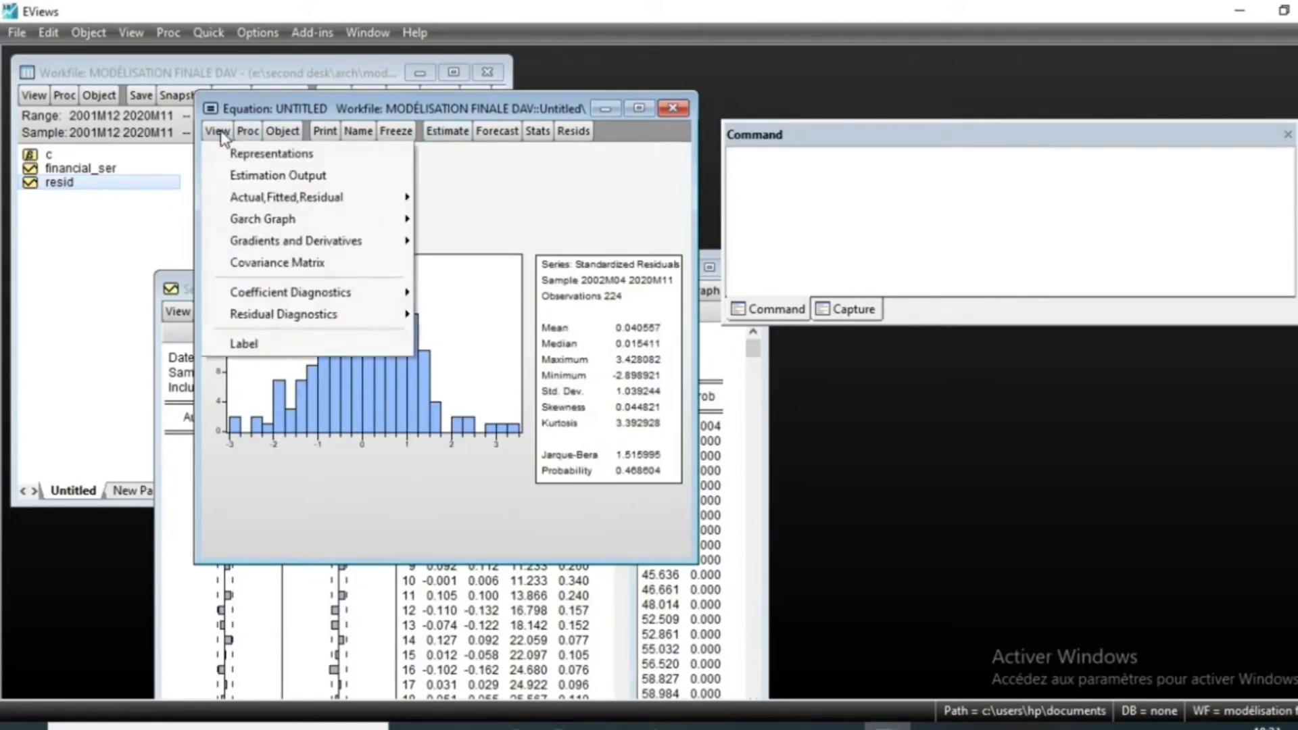
{"action": "left_click", "coordinate": [488, 110]}
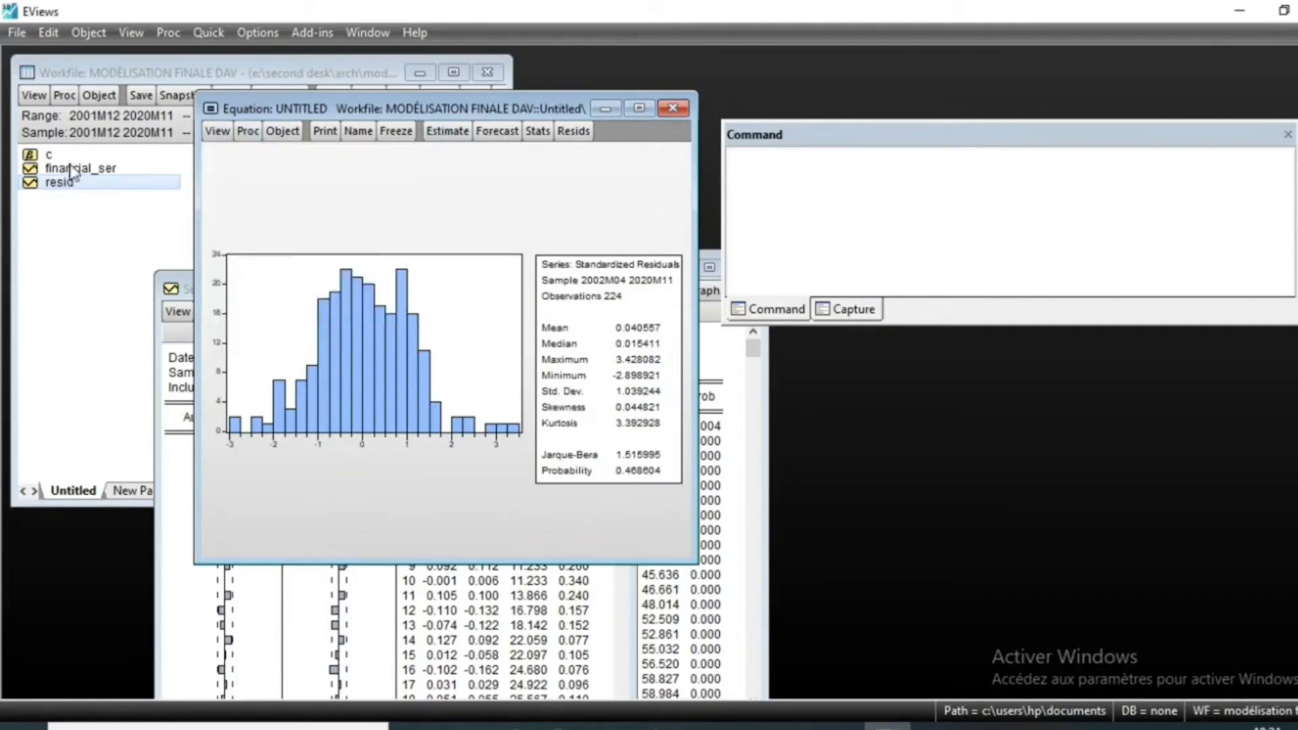
{"action": "double_click", "coordinate": [57, 183]}
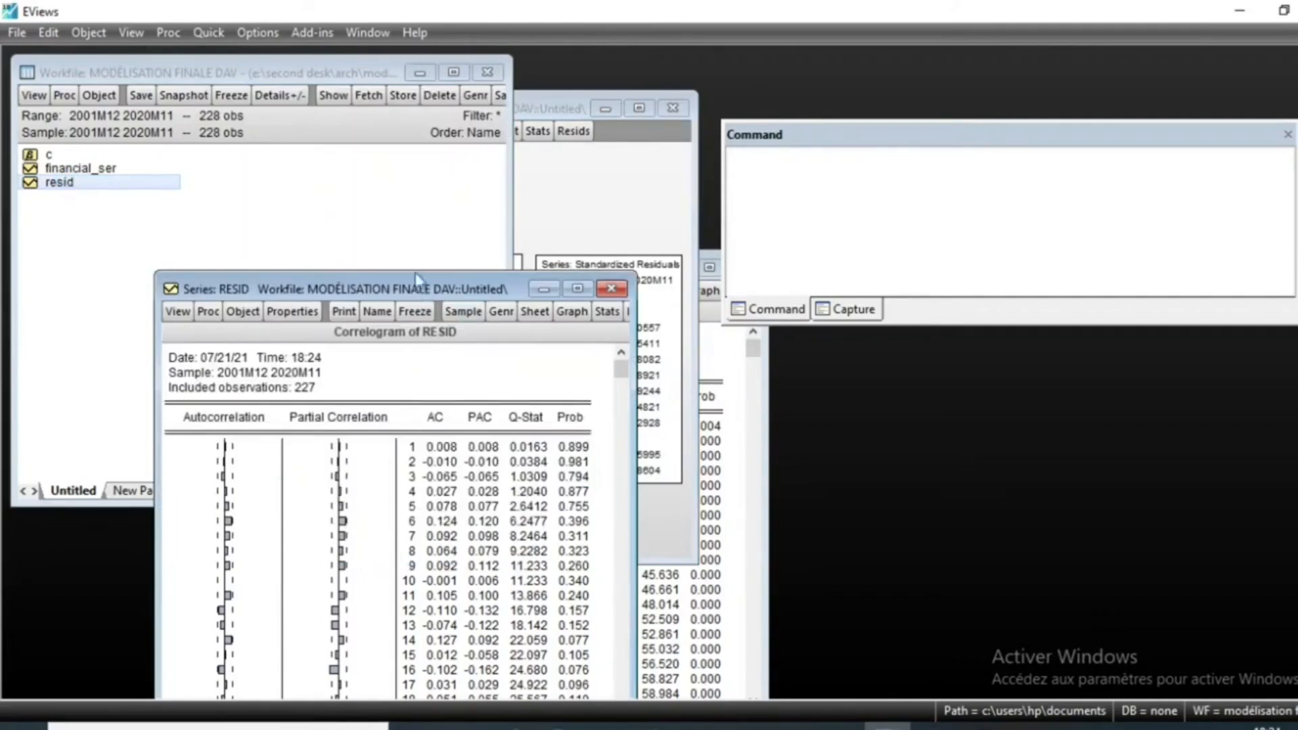
{"action": "left_click_drag", "start_coordinate": [417, 278], "coordinate": [403, 201]}
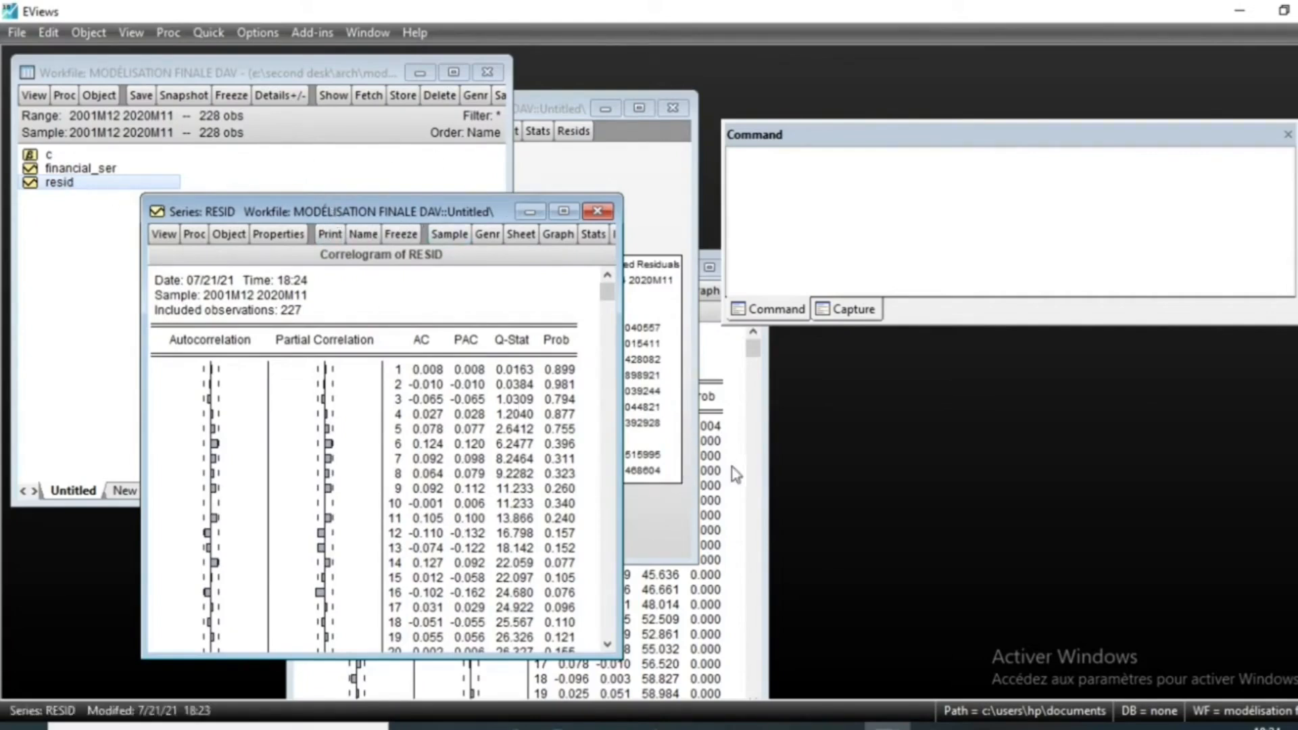
Run the ARCH LM test with 1 lag on the ARCH equation's residuals and check the F-statistic probability
{"action": "left_click", "coordinate": [689, 457]}
{"action": "left_click", "coordinate": [218, 132]}
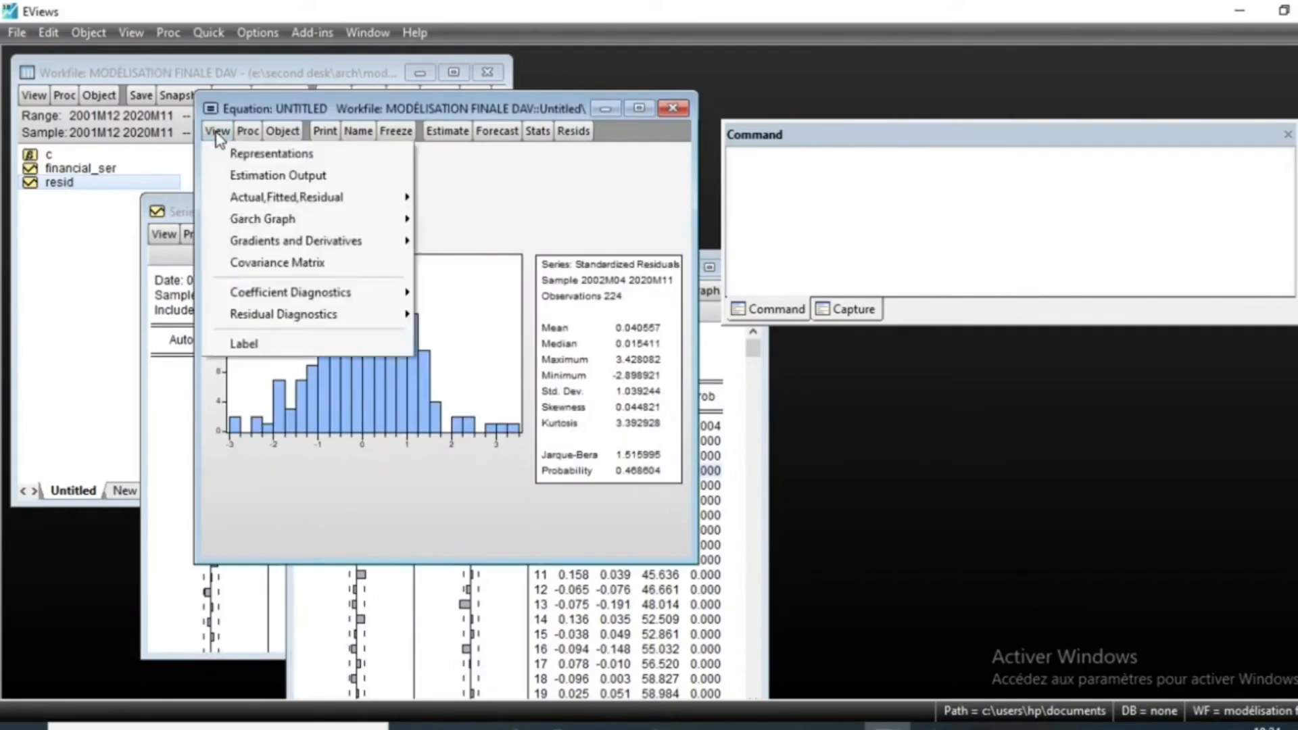
{"action": "mouse_move", "coordinate": [391, 315]}
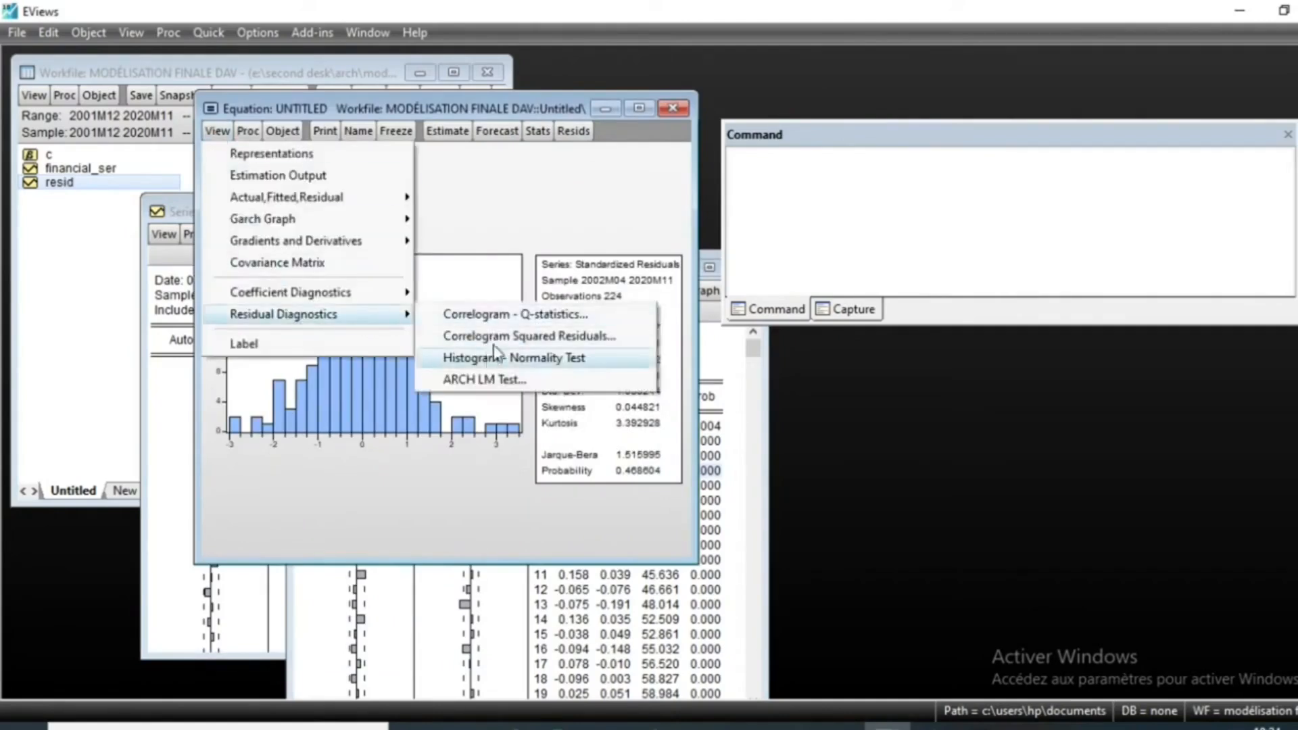
{"action": "left_click", "coordinate": [483, 382]}
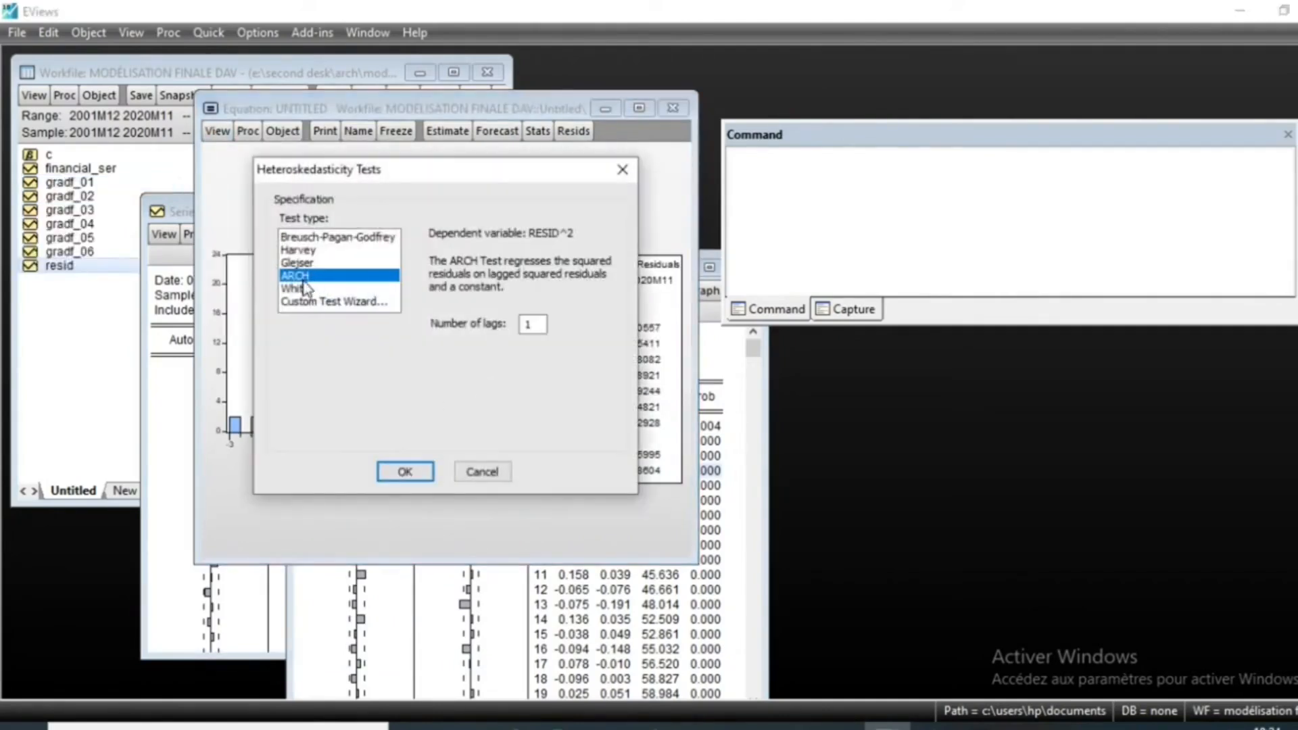
{"action": "left_click", "coordinate": [405, 471]}
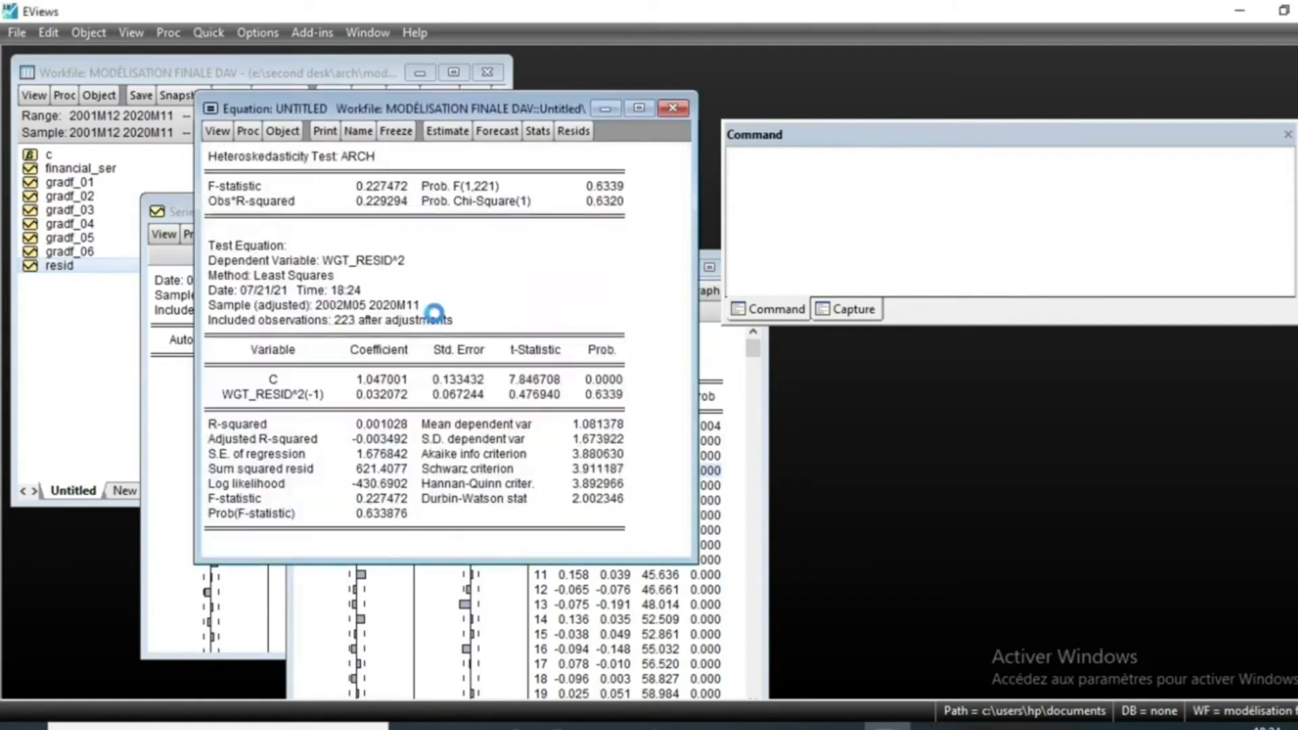
{"action": "left_click", "coordinate": [610, 187]}
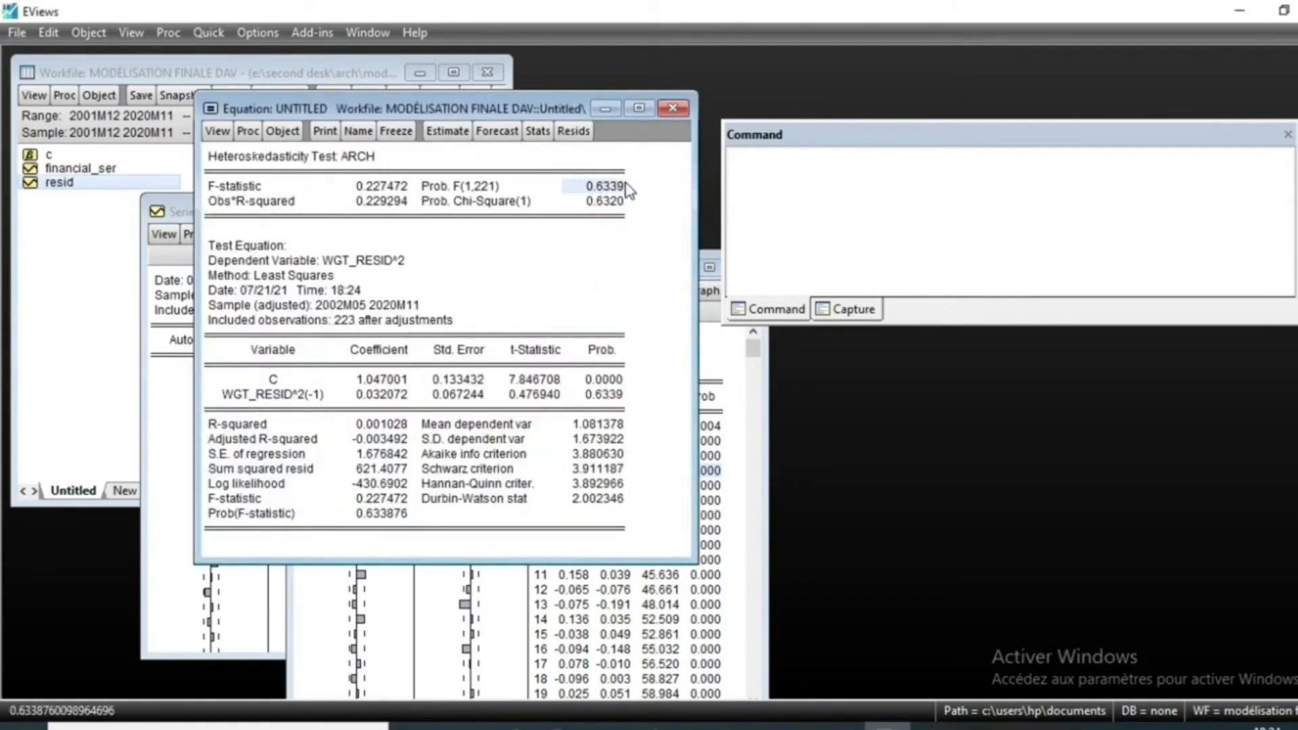